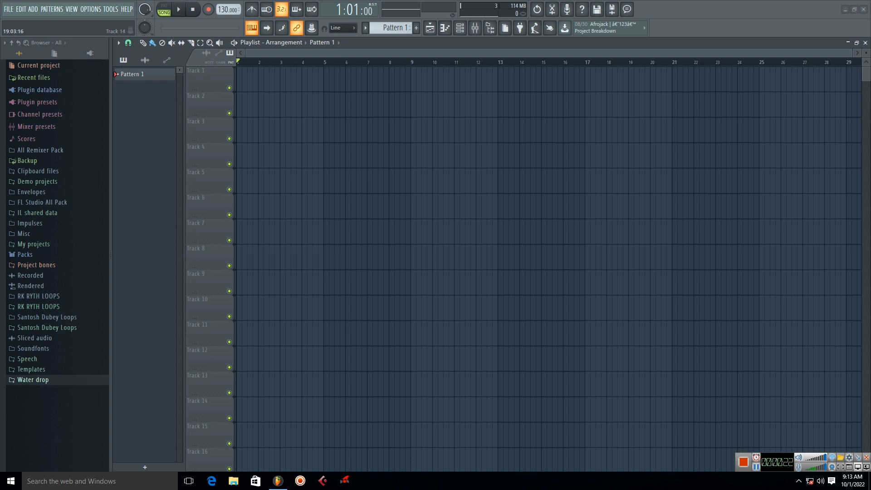
Step: Show the channel rack near the playlist's upper edge and add a GMS synth channel to it
left_click(460, 28)
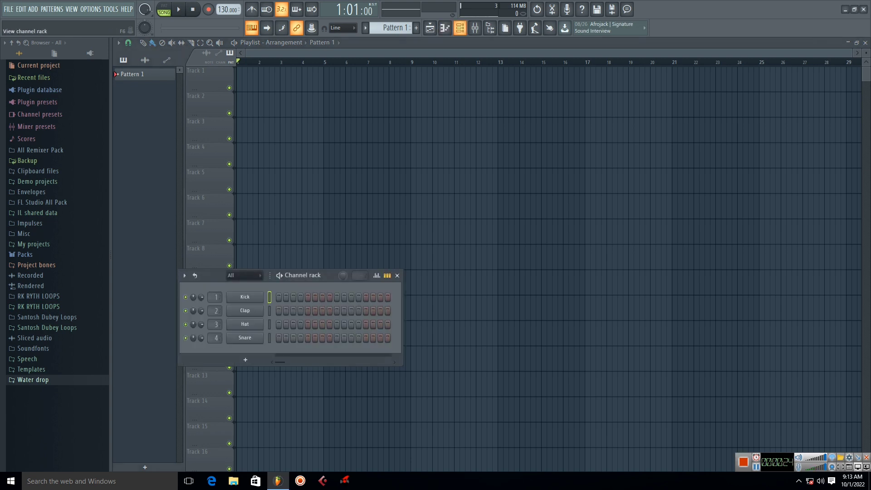
left_click_drag(309, 275, 369, 98)
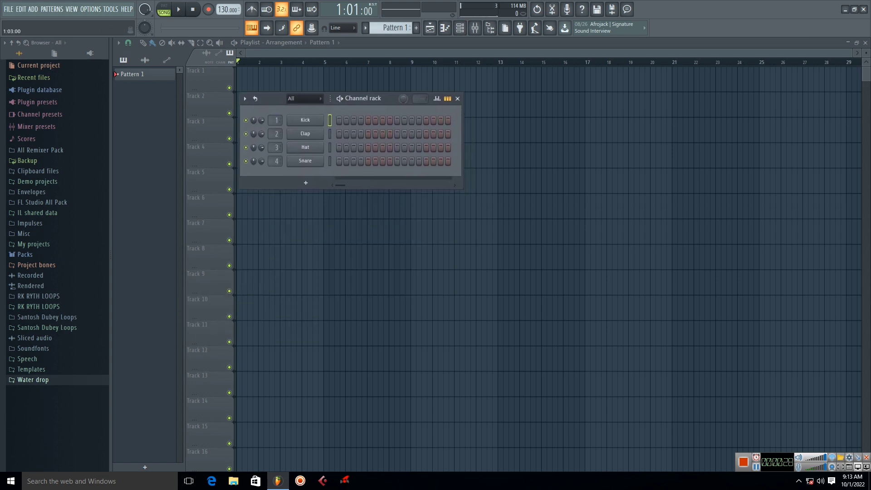
left_click_drag(369, 99, 367, 79)
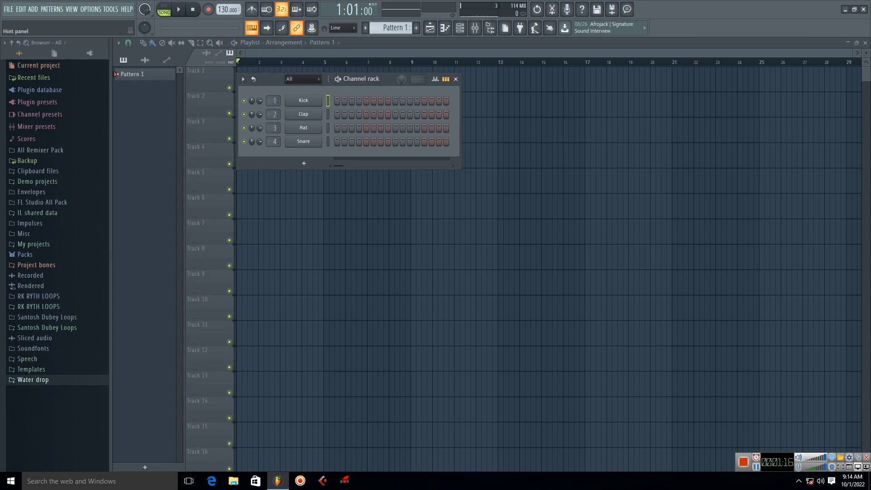
left_click(304, 163)
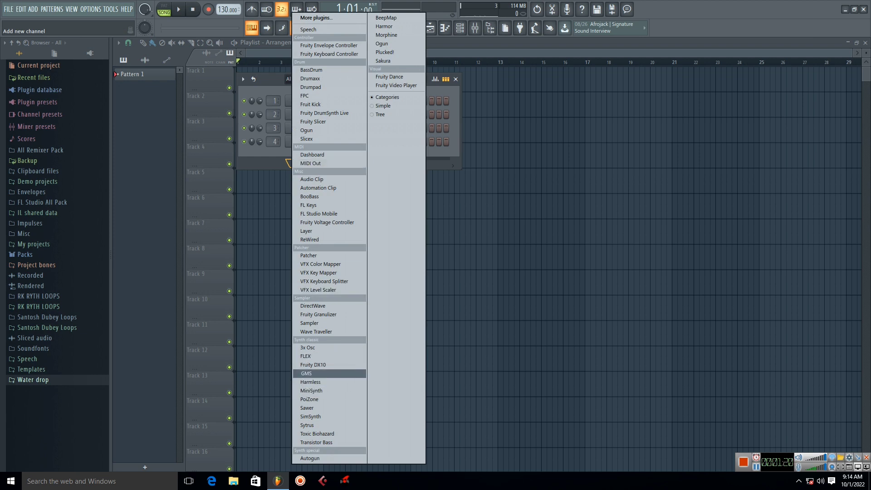
left_click(306, 374)
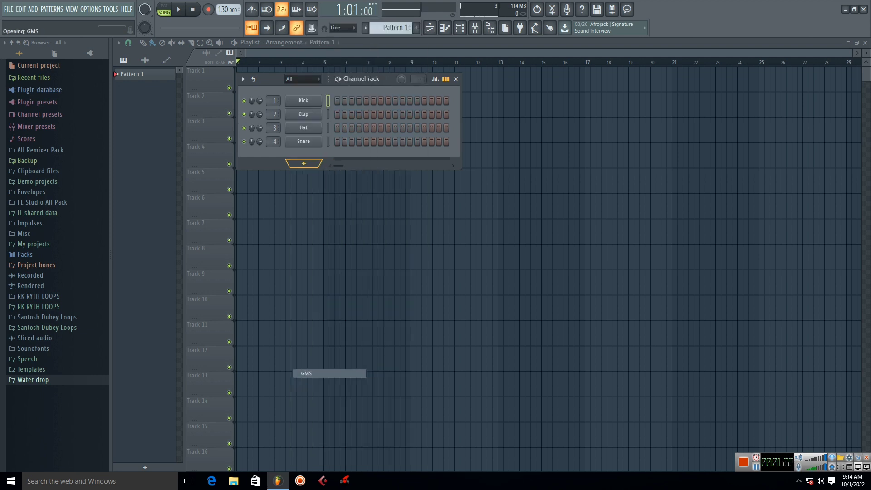
left_click_drag(363, 156, 412, 75)
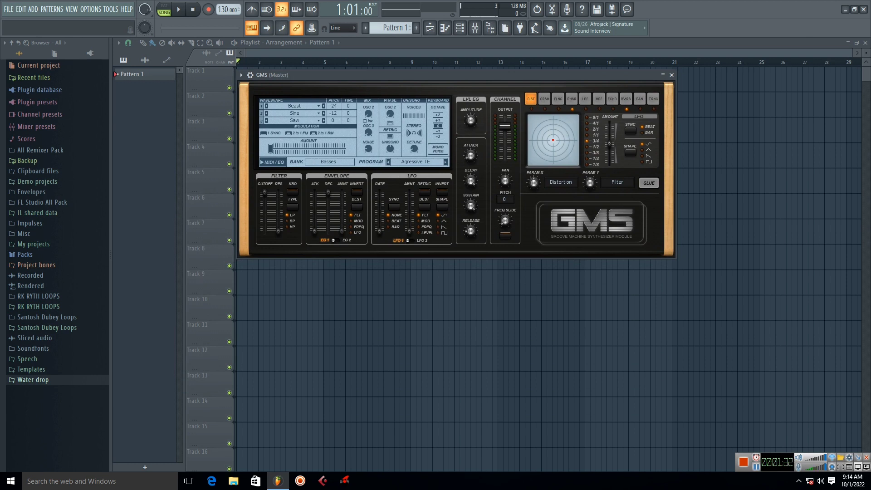
Step: Browse the GMS Basses presets and try several, including Analog Bass 1 TE, Bass 8Bit LS, Trance Bass 3 TE and Trance Bass 1 TE
left_click(416, 162)
left_click(562, 87)
left_click(416, 162)
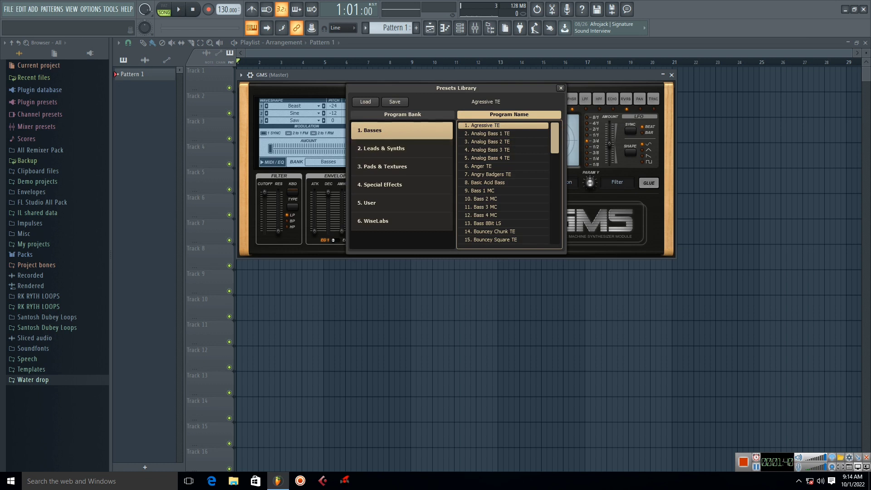
left_click(490, 133)
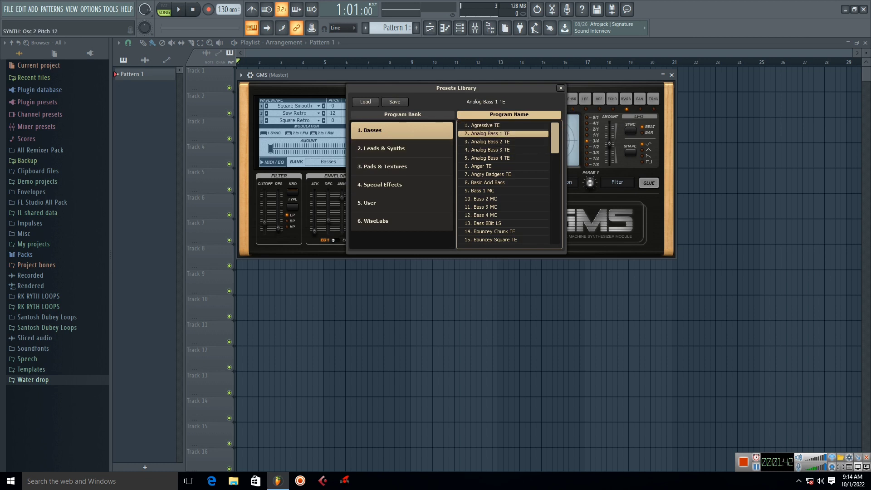
left_click(490, 149)
left_click(490, 175)
left_click(491, 199)
left_click(491, 223)
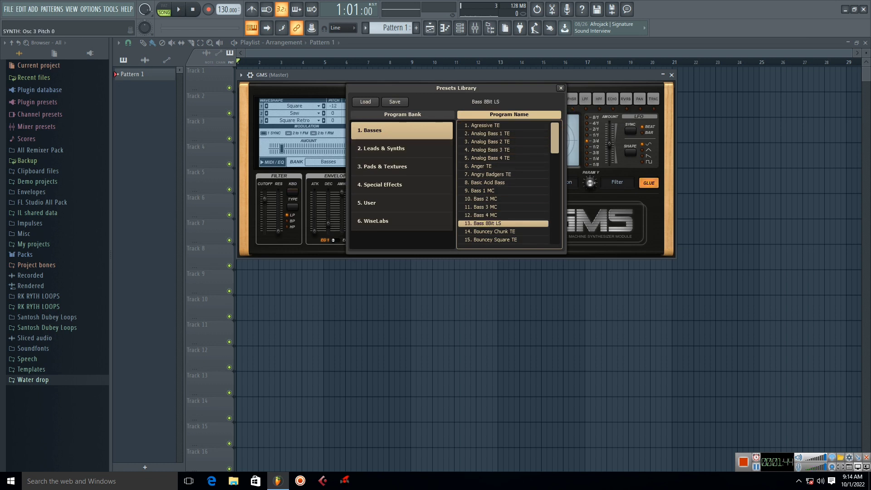
left_click_drag(555, 142, 555, 232)
left_click(491, 231)
left_click(491, 207)
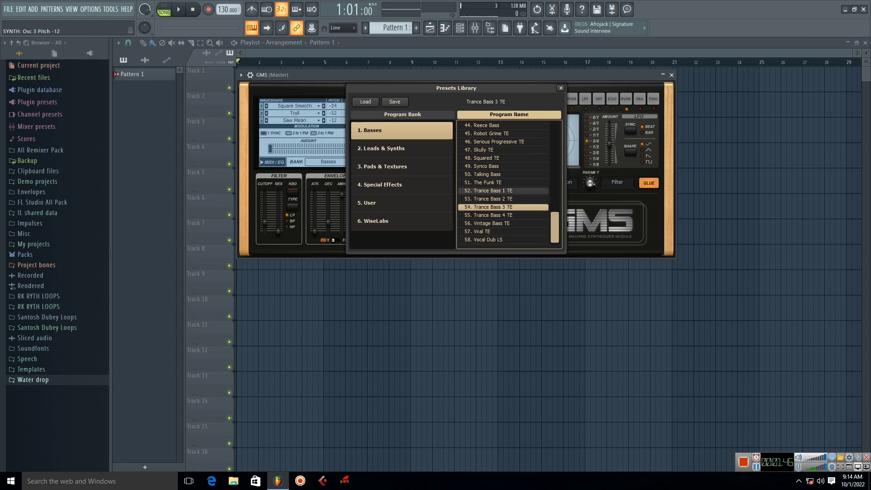
left_click(491, 191)
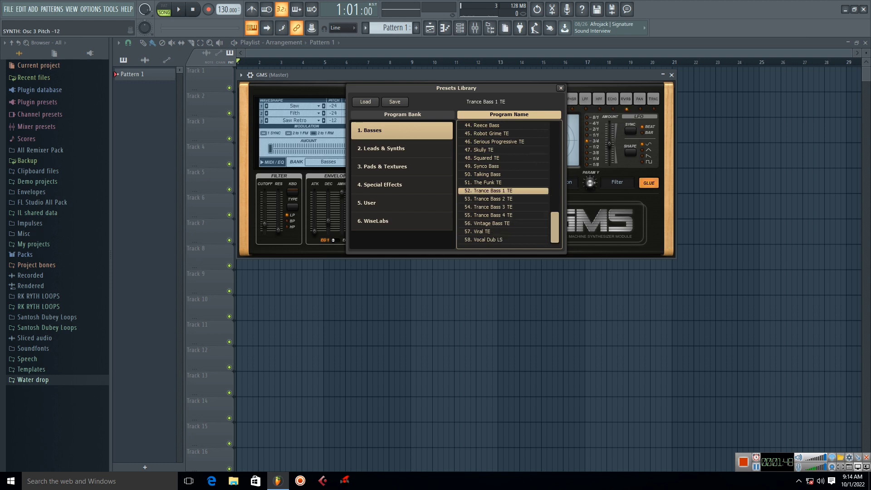
left_click_drag(555, 230, 555, 140)
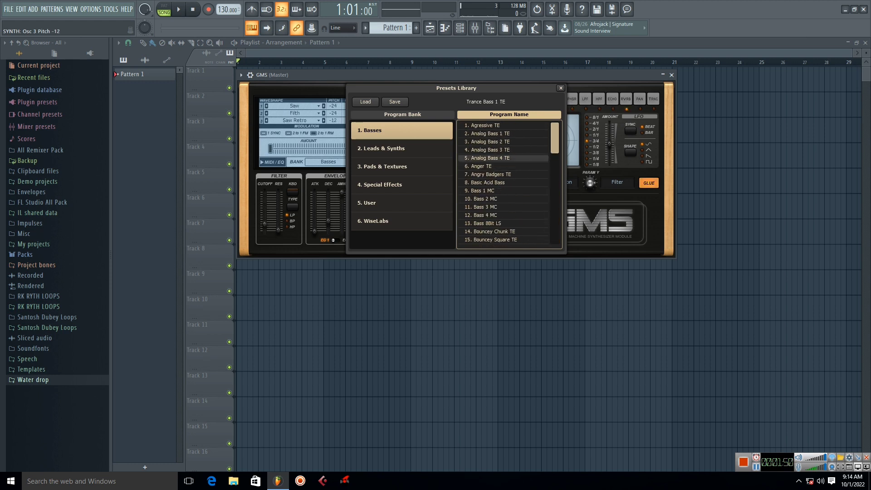
Step: Load the Analog Bass 4 TE preset from the Basses bank and close the preset library and GMS window
left_click(491, 142)
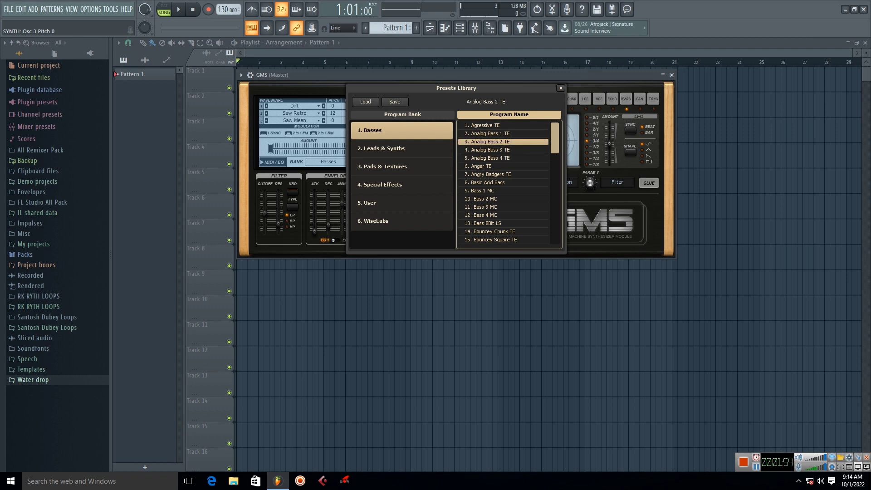
left_click(491, 158)
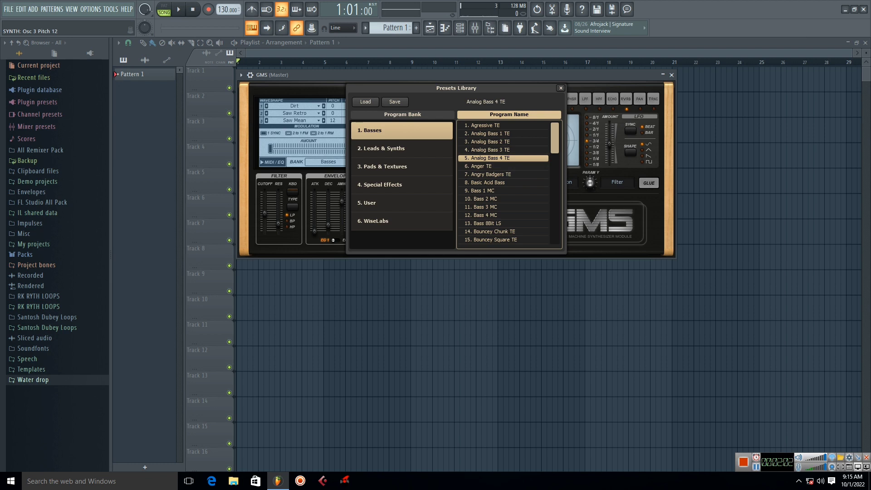
left_click(561, 88)
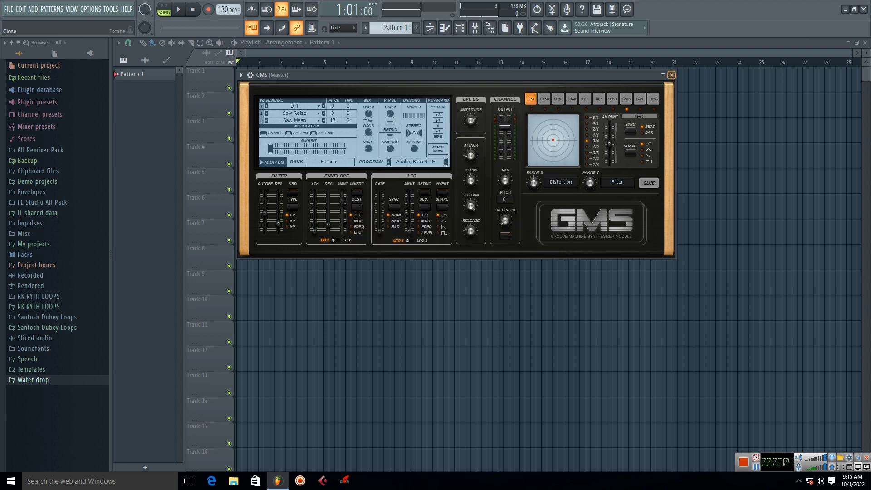
left_click(672, 75)
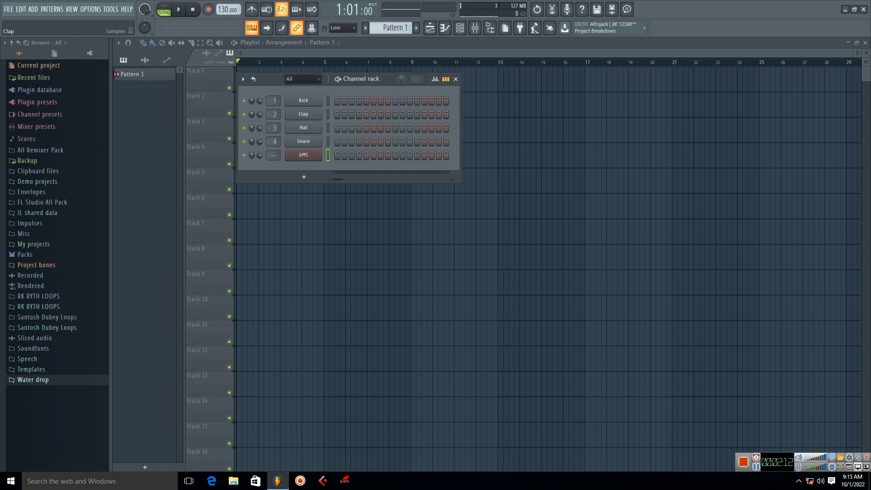
Step: Route the GMS channel to mixer track 5 and raise its channel volume
left_click_drag(274, 155, 273, 150)
left_click(303, 101)
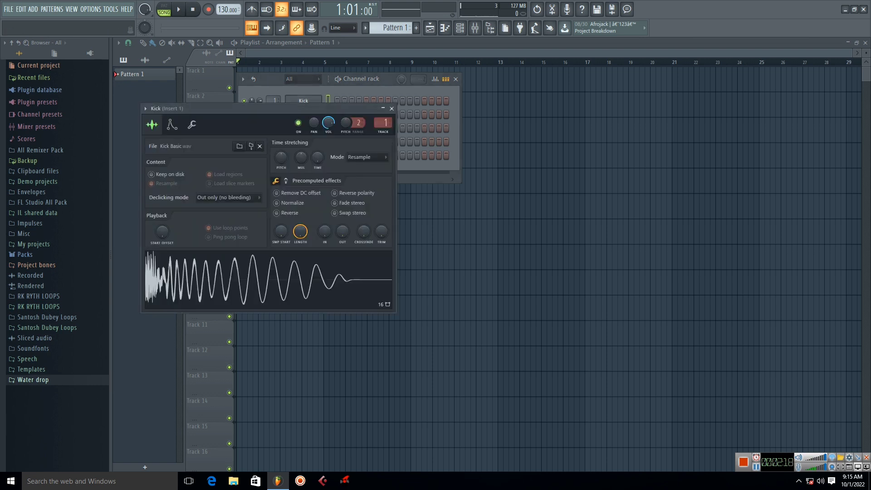
left_click(392, 108)
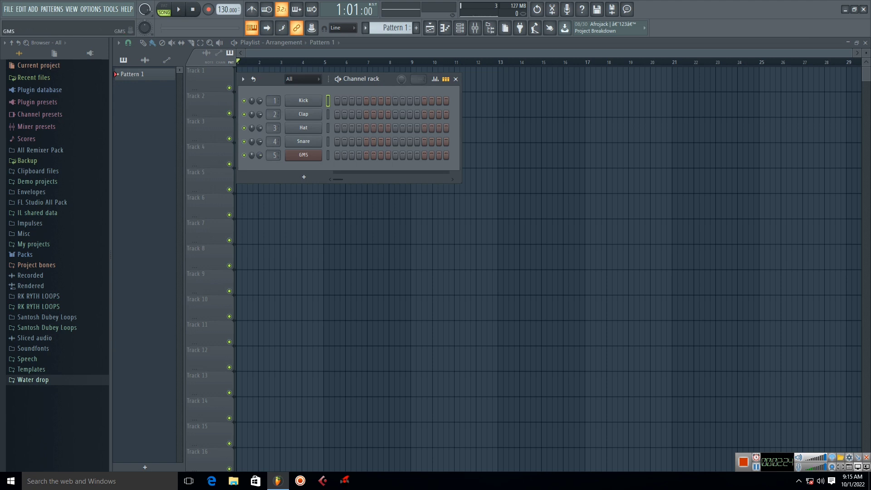
left_click_drag(260, 156, 260, 144)
Step: Open the GMS channel's piano roll and audition keys across the octaves from C5 upward
right_click(320, 152)
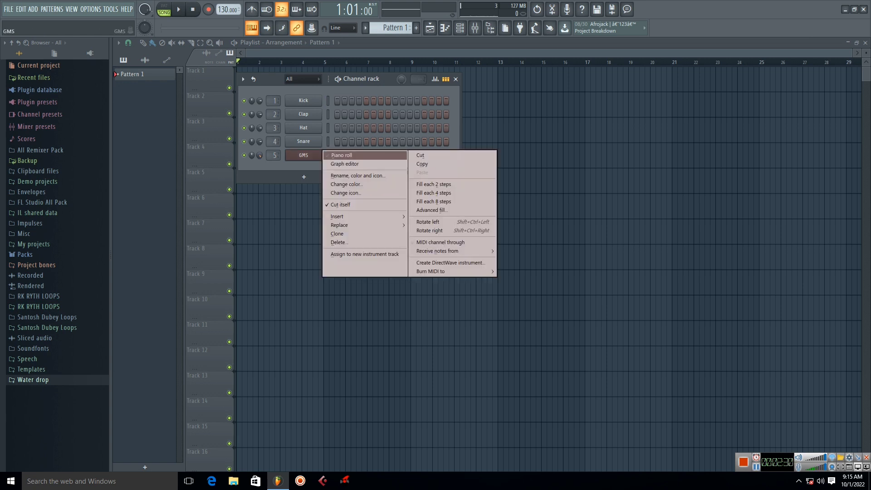
left_click(341, 155)
left_click(136, 240)
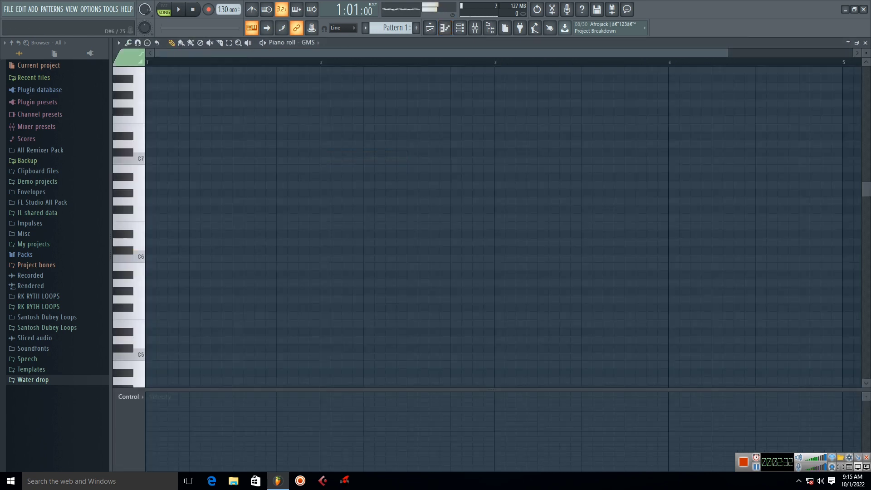
left_click(125, 136)
left_click(136, 314)
left_click(136, 315)
left_click_drag(727, 54, 393, 53)
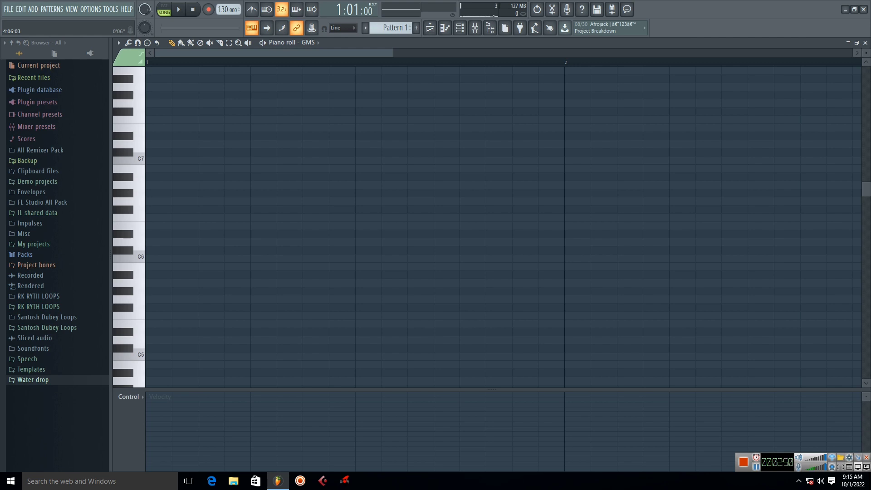
left_click(132, 355)
left_click(138, 300)
left_click(138, 227)
left_click(138, 202)
left_click(138, 128)
left_click_drag(392, 53, 410, 53)
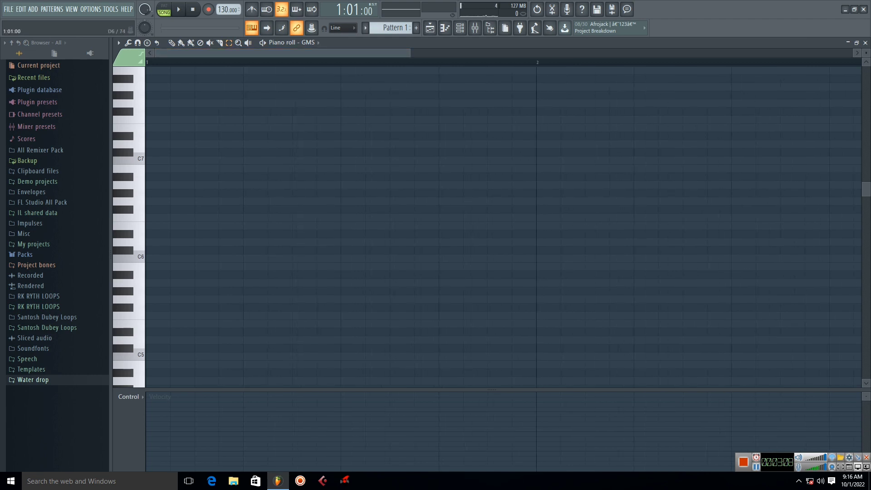
left_click_drag(147, 243, 246, 243)
left_click_drag(147, 237, 150, 156)
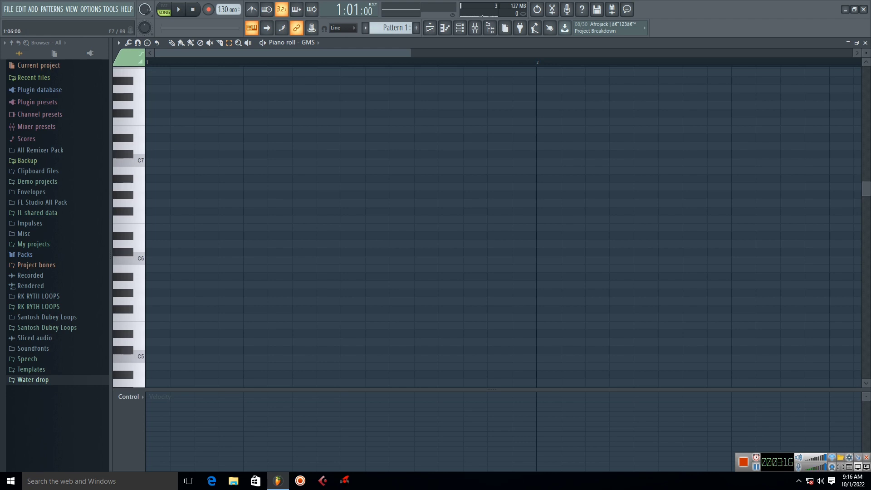
left_click_drag(536, 69, 146, 149)
left_click_drag(537, 93, 147, 173)
left_click_drag(245, 125, 146, 158)
left_click_drag(242, 146, 162, 158)
Step: Paint one-step C6 notes at steps 4, 7, 12 and 15 of bar 1 and play the pattern back
left_click(181, 43)
scroll(189, 160, "down", 2)
key("q")
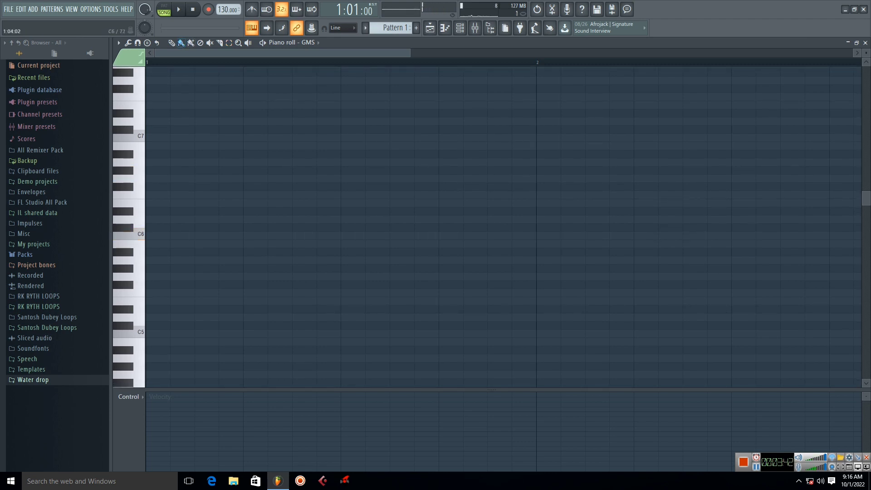
left_click(221, 235)
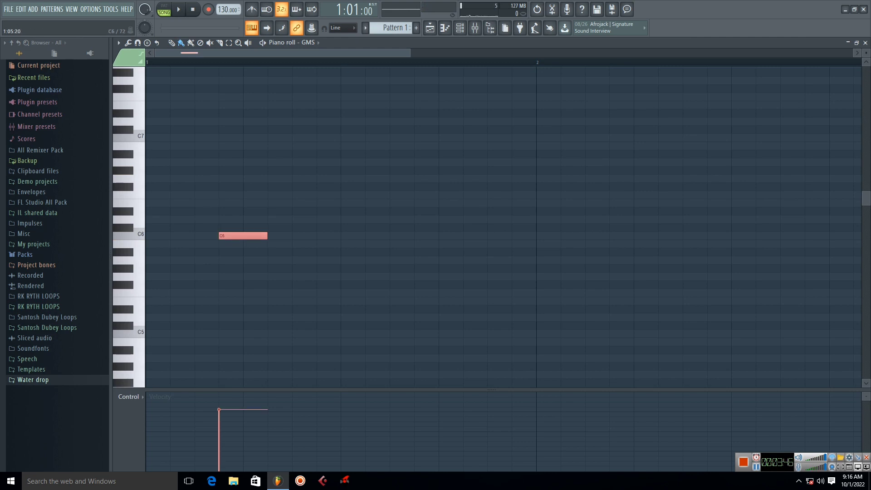
left_click_drag(267, 235, 242, 235)
left_click(297, 235)
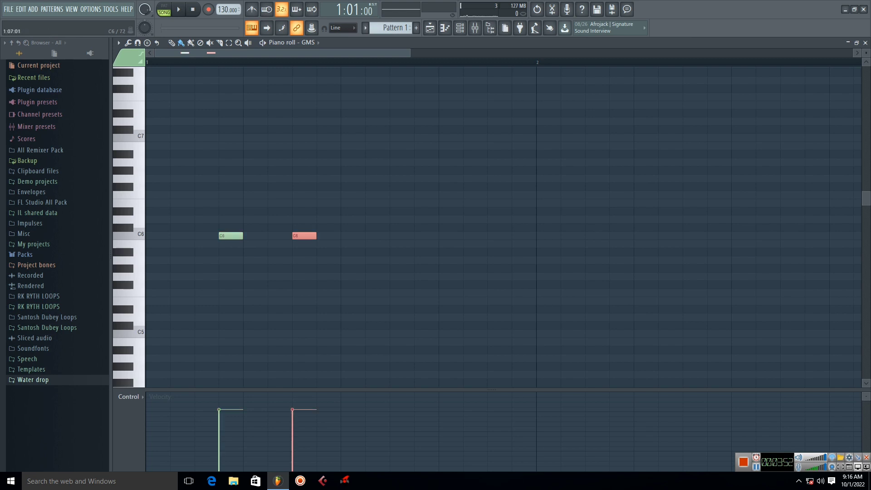
left_click(420, 235)
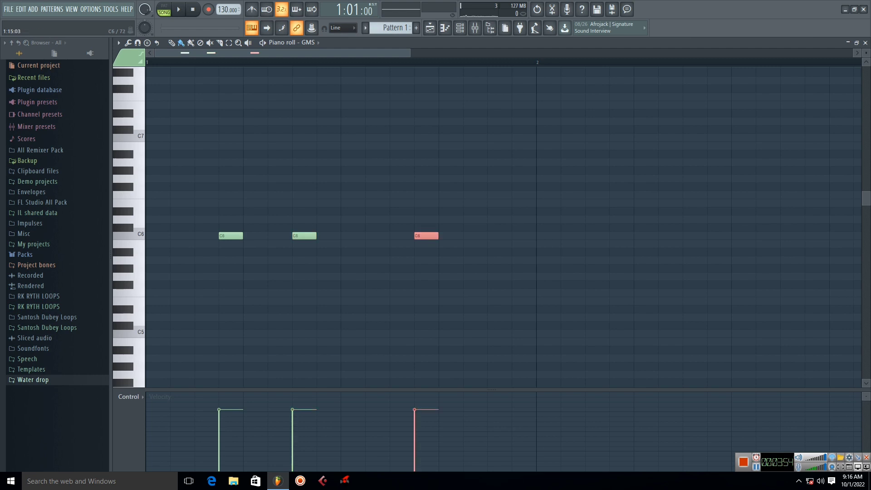
left_click(493, 236)
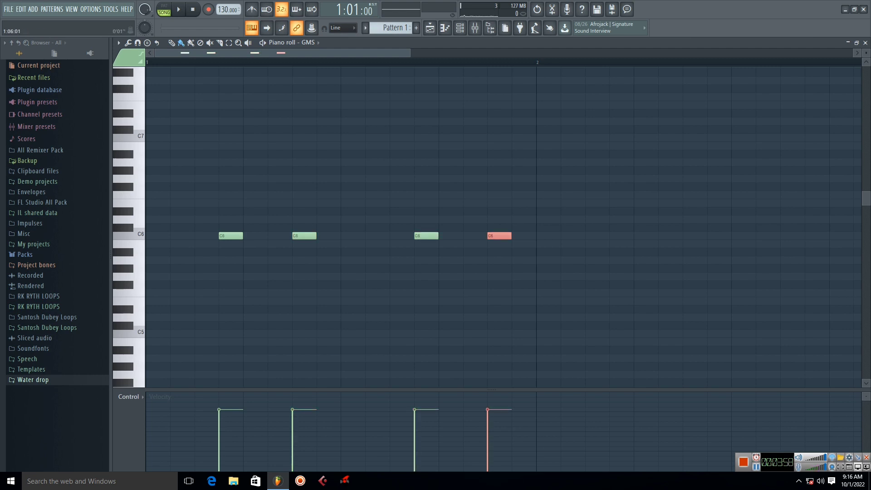
left_click(118, 40)
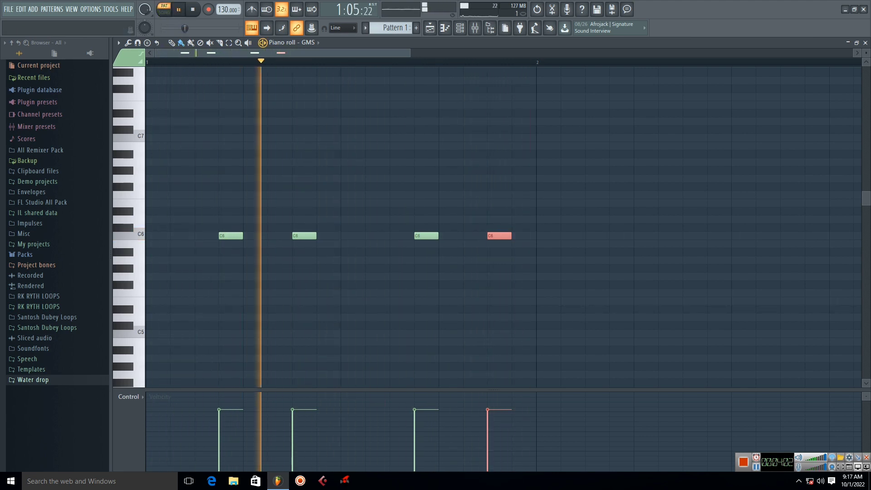
left_click(118, 40)
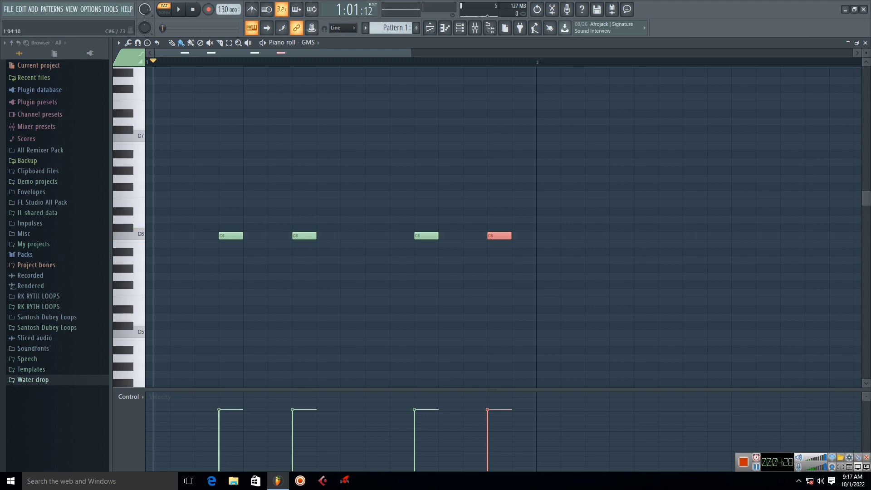
Step: Stack one-step E6 and G6 notes above each of the four C6 notes to form C major chords
left_click(223, 204)
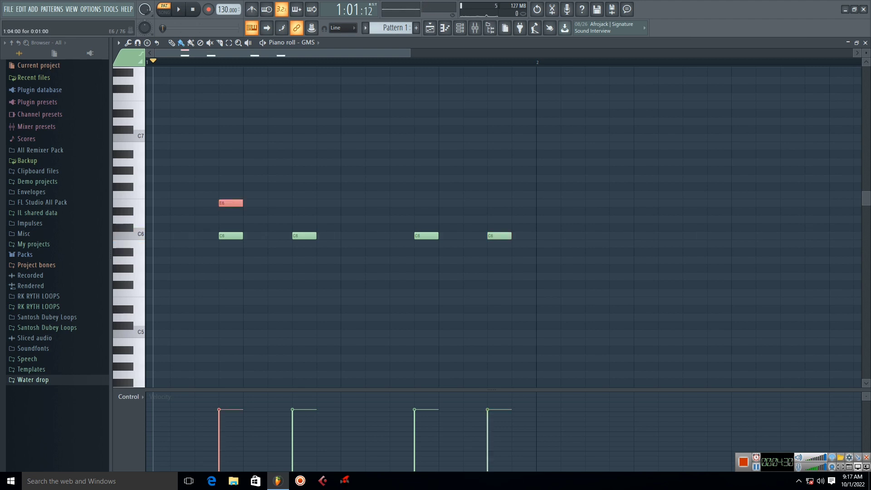
left_click(224, 178)
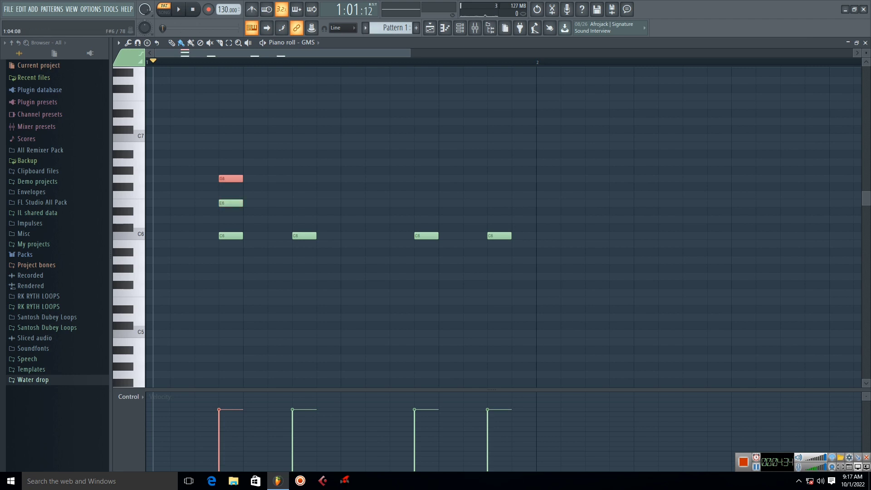
left_click(297, 203)
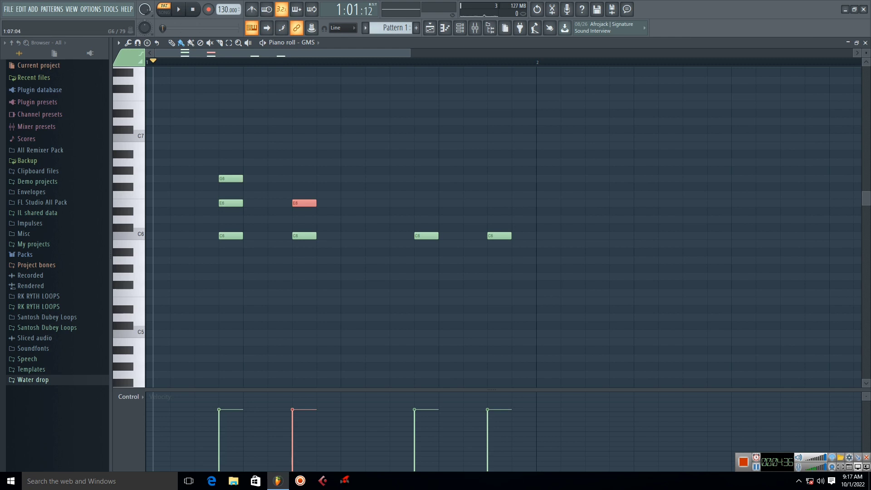
left_click(297, 178)
left_click(418, 203)
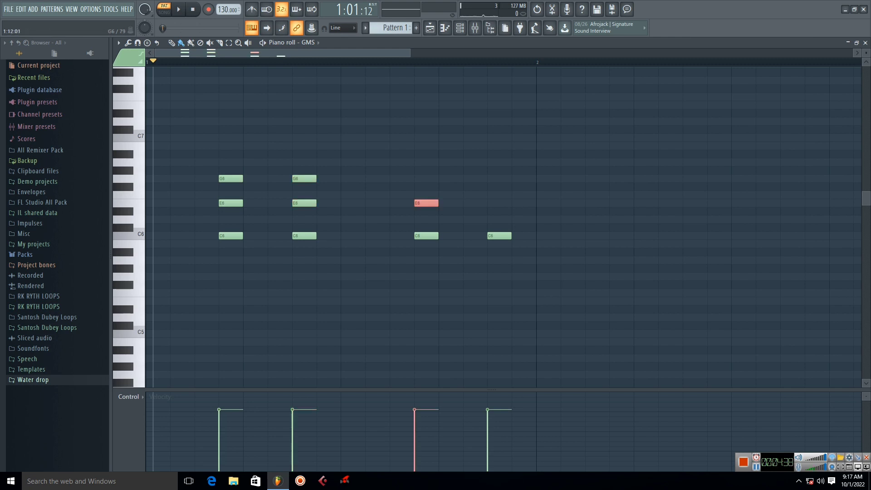
left_click(418, 178)
left_click(492, 178)
left_click(491, 203)
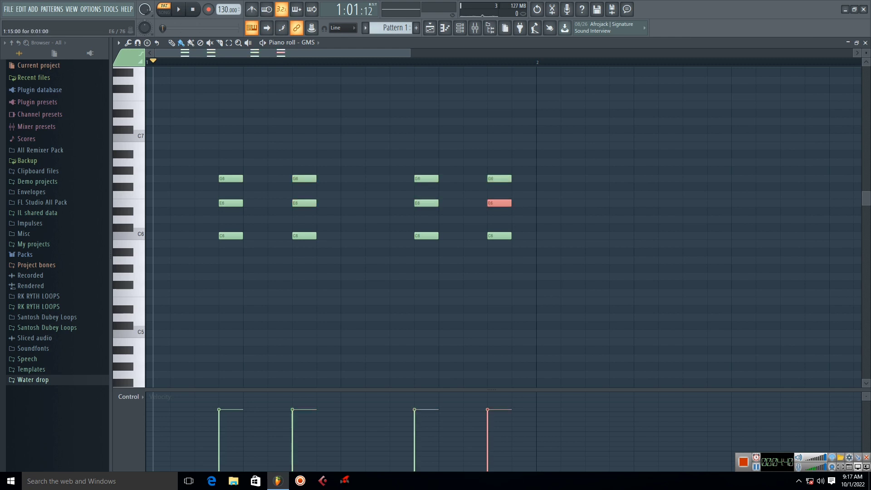
Step: Play the four-chord pattern back in the piano roll and pause it
key("space")
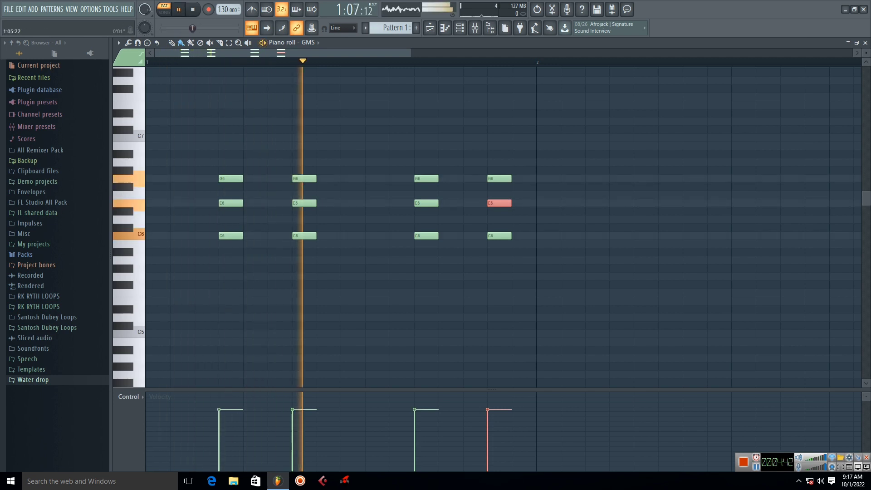
left_click_drag(410, 53, 357, 53)
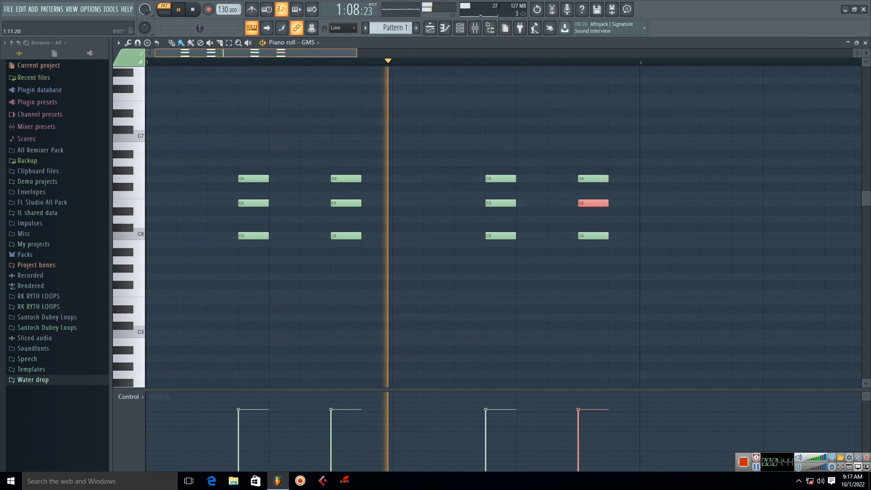
left_click(178, 9)
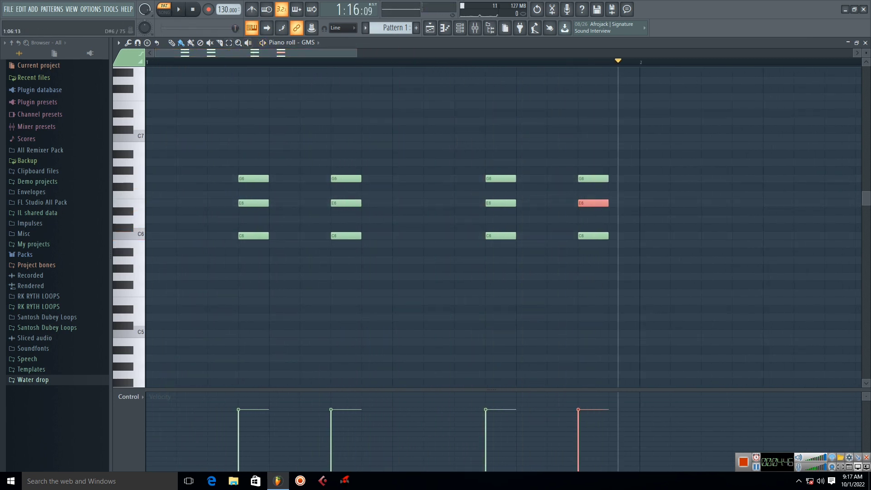
Step: Lower the four E6 notes a semitone to D#6, audition pitches and play the altered chords back
scroll(316, 211, "down", 1)
scroll(317, 211, "up", 1)
left_click_drag(227, 192, 622, 211)
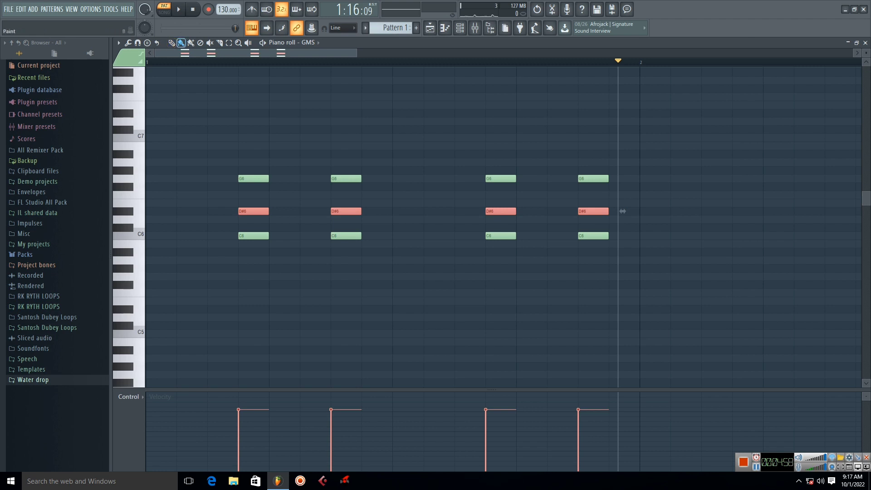
key("q")
key("e")
key("w")
key("e")
key("j")
key("space")
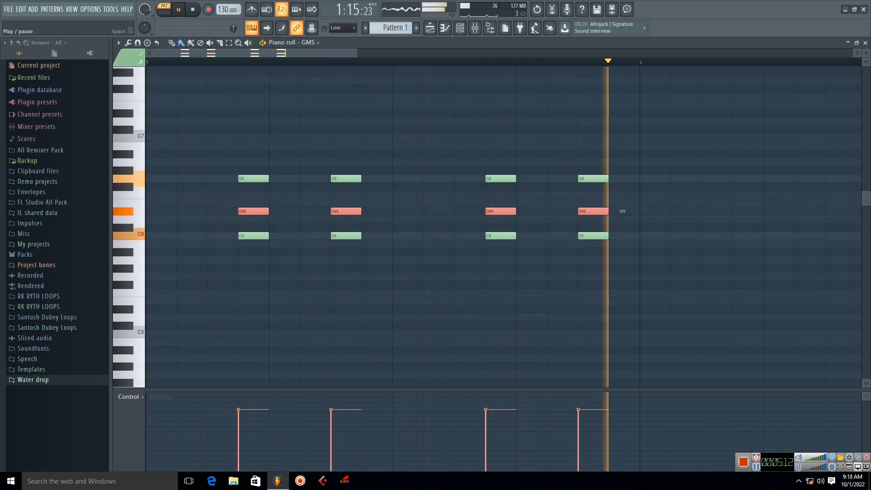
key("space")
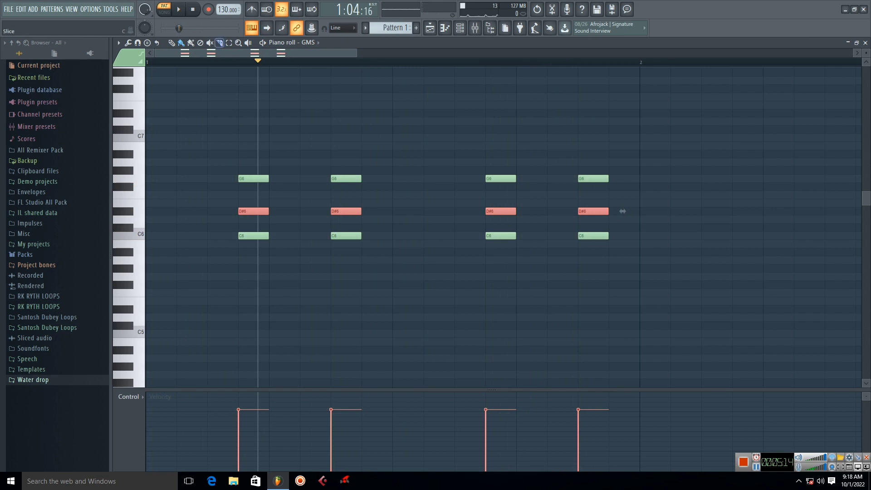
Step: Raise the four D#6 notes back to E6 and reset playback to the start
left_click(229, 43)
left_click_drag(253, 211, 253, 203)
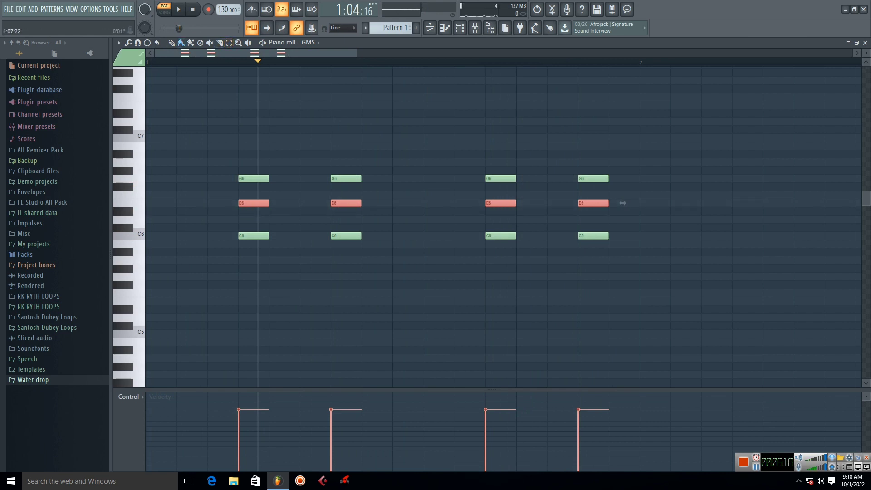
left_click_drag(357, 53, 414, 54)
left_click(192, 9)
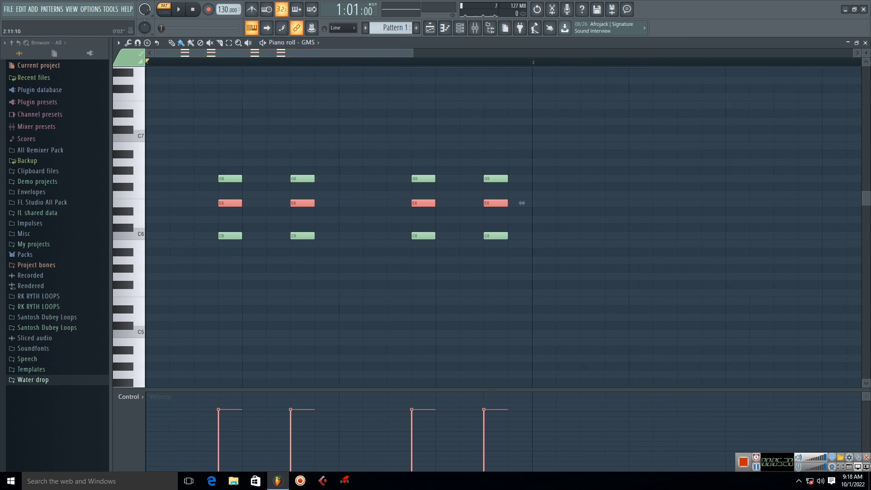
Step: Close the piano roll and play Pattern 1 back with the channel rack in view
left_click(866, 42)
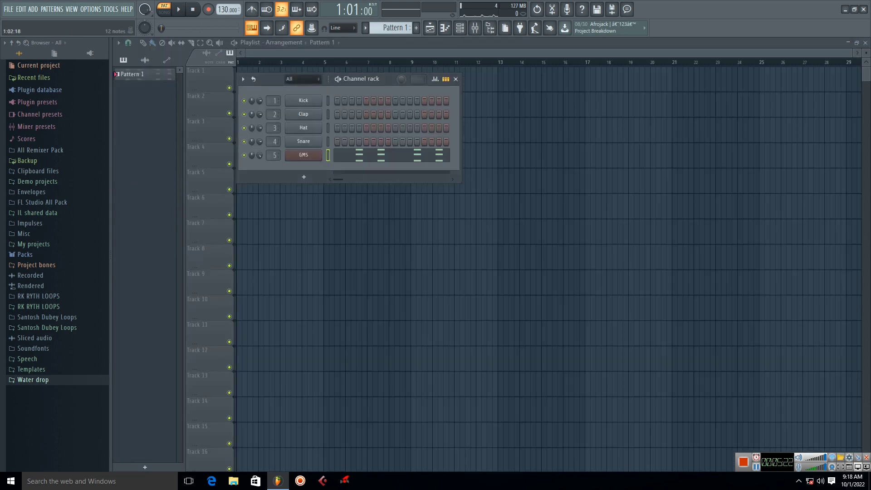
key("space")
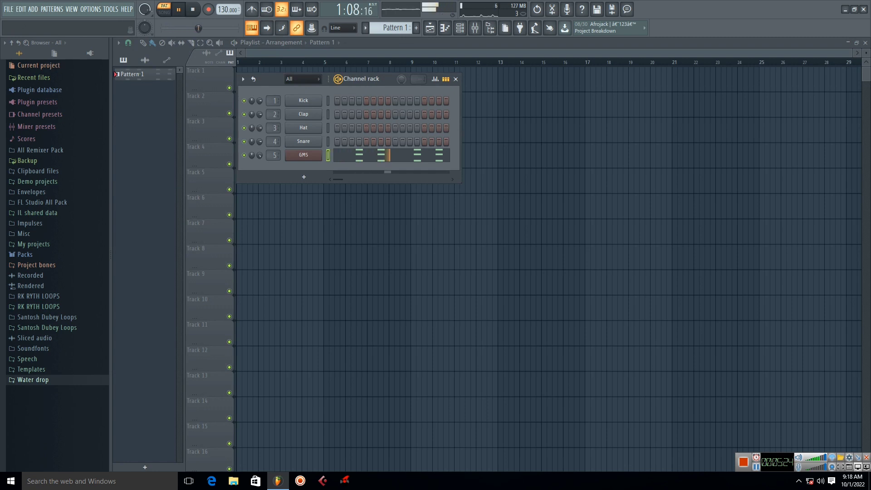
key("space")
Step: Paint Pattern 1 clips over bars 1 to 11 of playlist Track 2 and switch playback to song mode
left_click(456, 79)
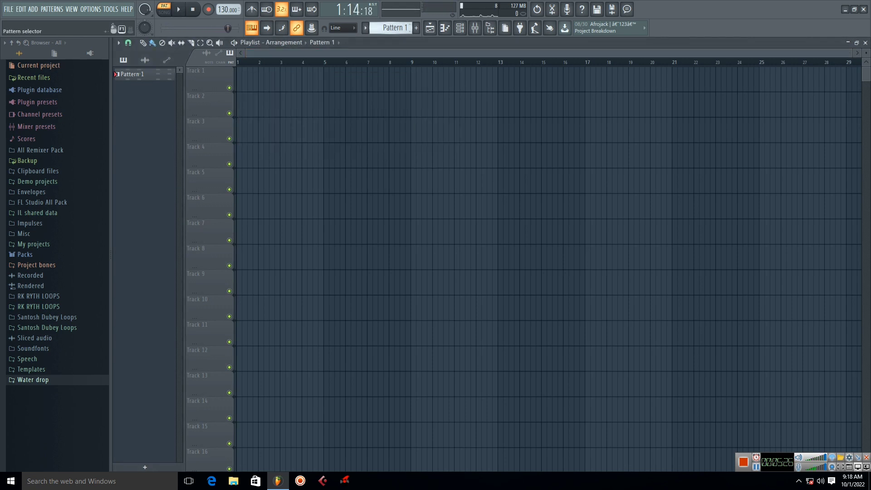
left_click_drag(240, 98, 474, 98)
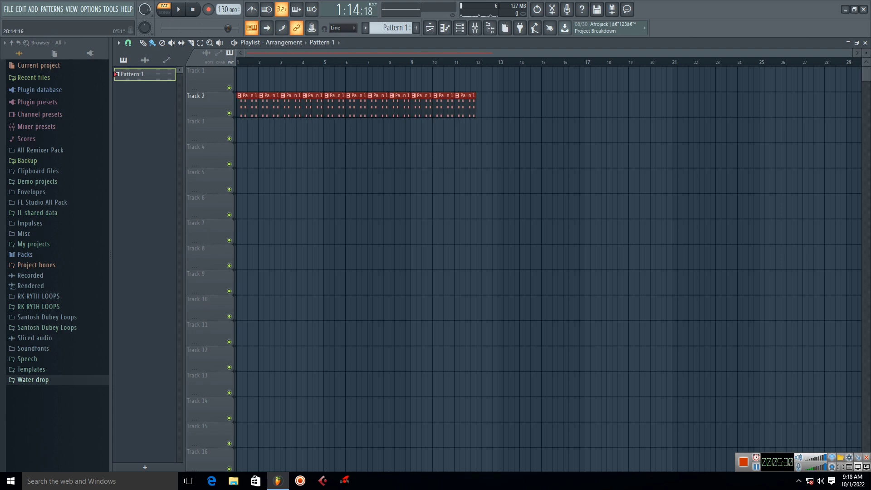
key("Page_Up")
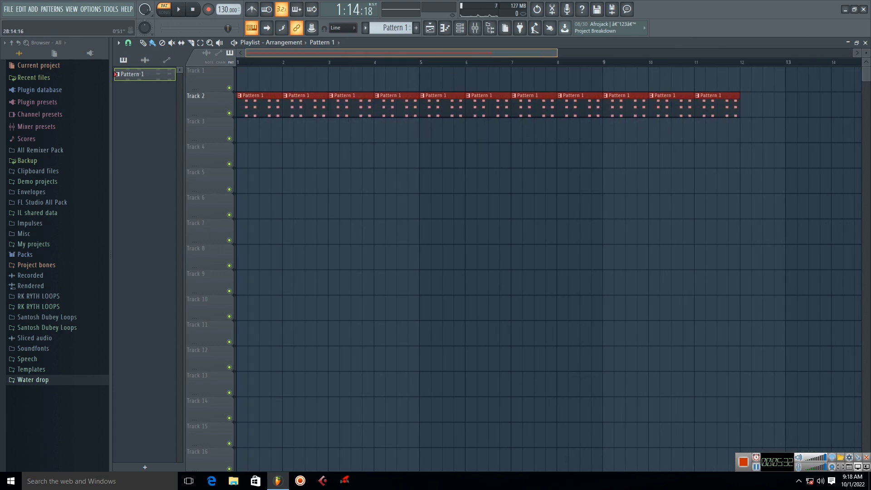
key("l")
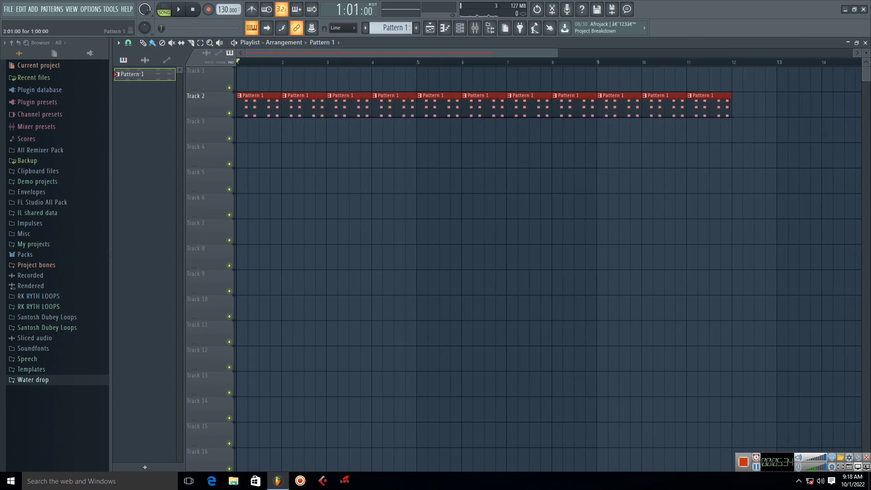
Step: Create Pattern 2 and open the GMS channel's piano roll for it
left_click(460, 27)
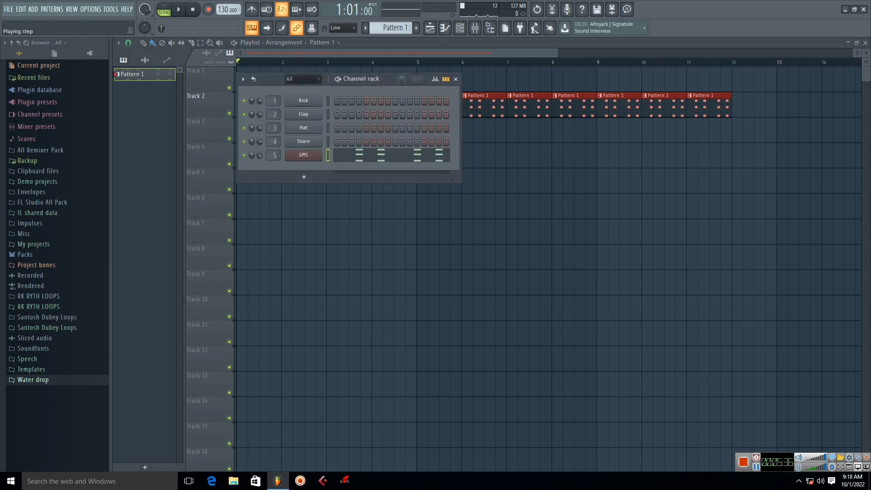
key("F4")
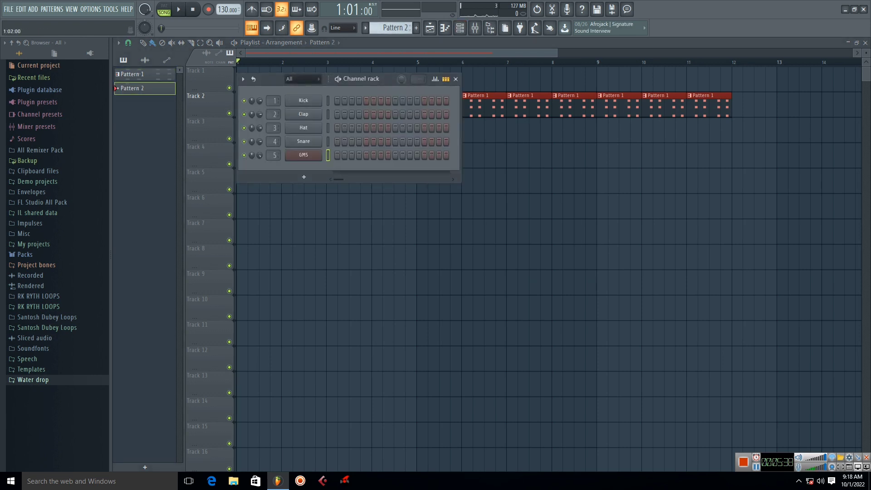
right_click(318, 154)
left_click(345, 155)
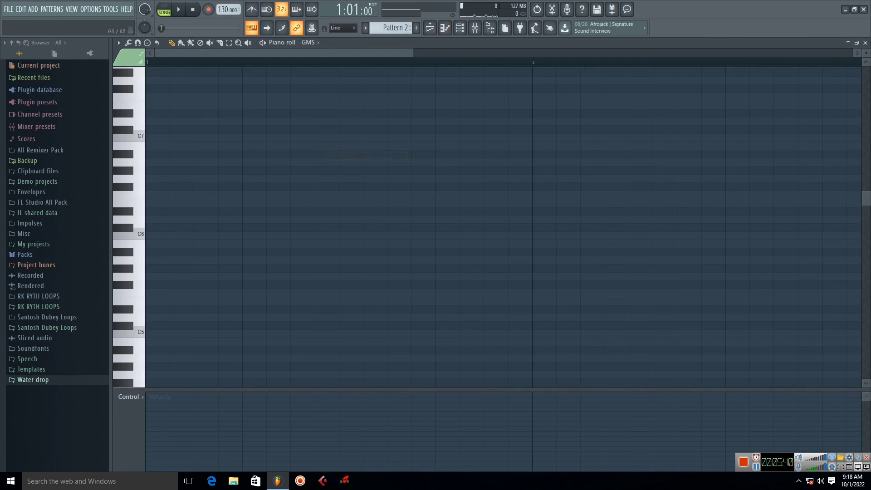
Step: Place one-step C6 notes at steps 4, 7, 12 and 15 of bar 1 in Pattern 2
left_click(223, 235)
left_click(301, 236)
left_click(422, 235)
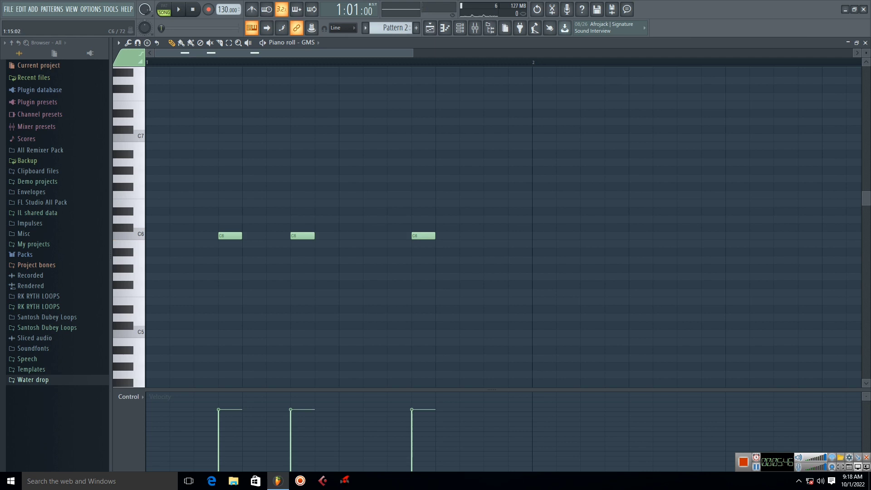
left_click(494, 235)
Step: Add one-step E6 and G6 notes above Pattern 2's four C6 notes to form C major chords
left_click(230, 203)
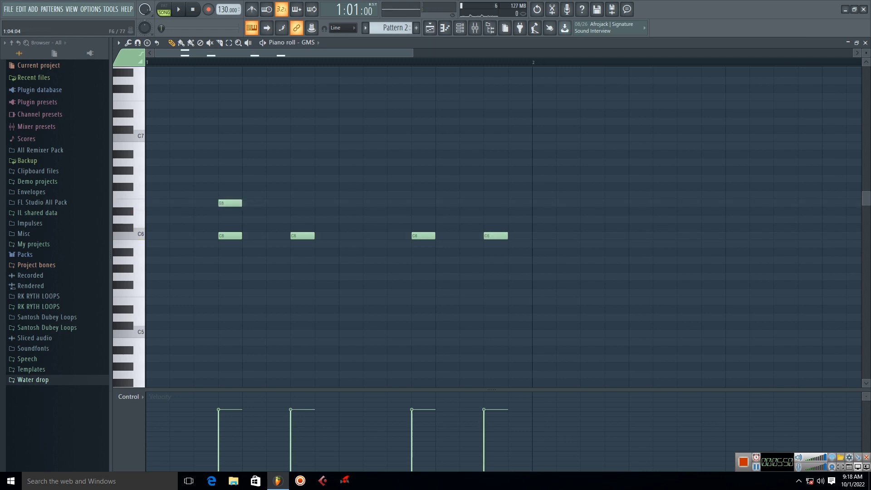
left_click(230, 179)
left_click(302, 178)
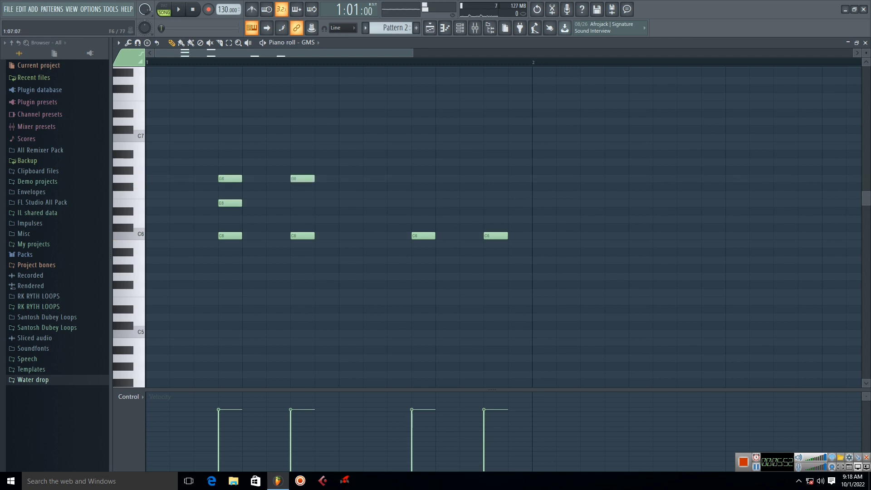
left_click(302, 203)
left_click(423, 203)
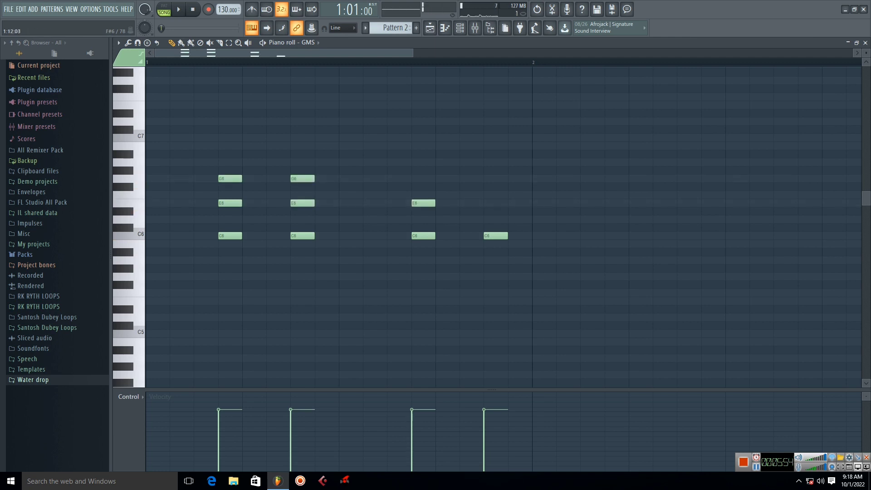
left_click(424, 178)
left_click(496, 178)
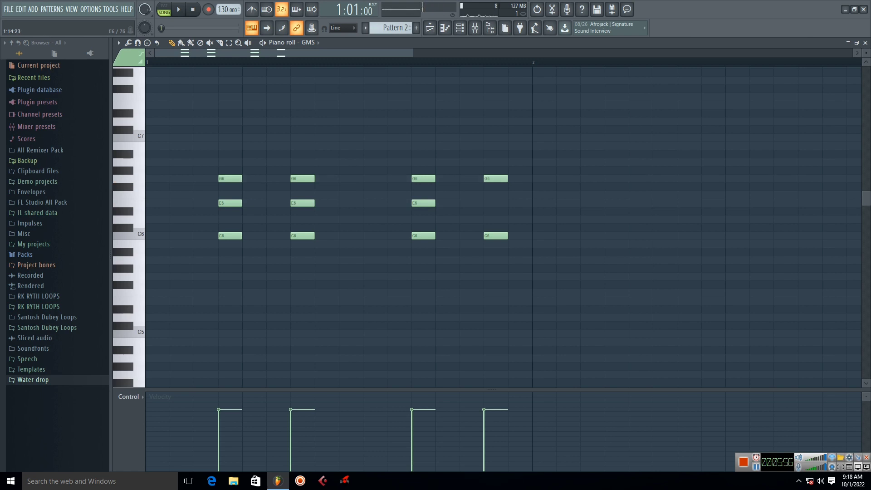
left_click(496, 203)
Step: Play Pattern 2 back in pattern mode and stop it
key("space")
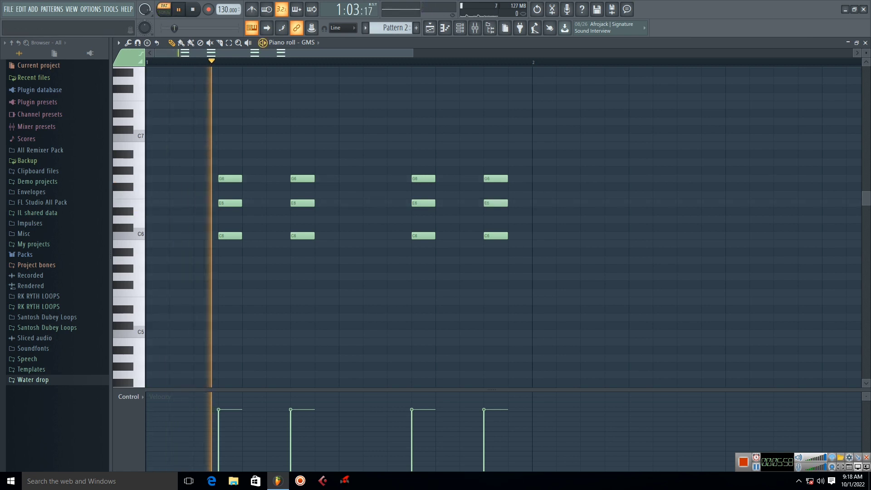
key("space")
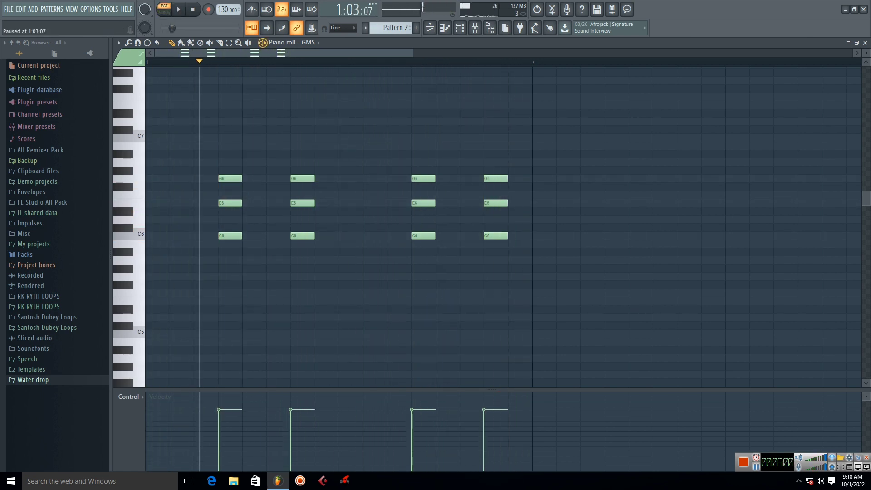
left_click(756, 466)
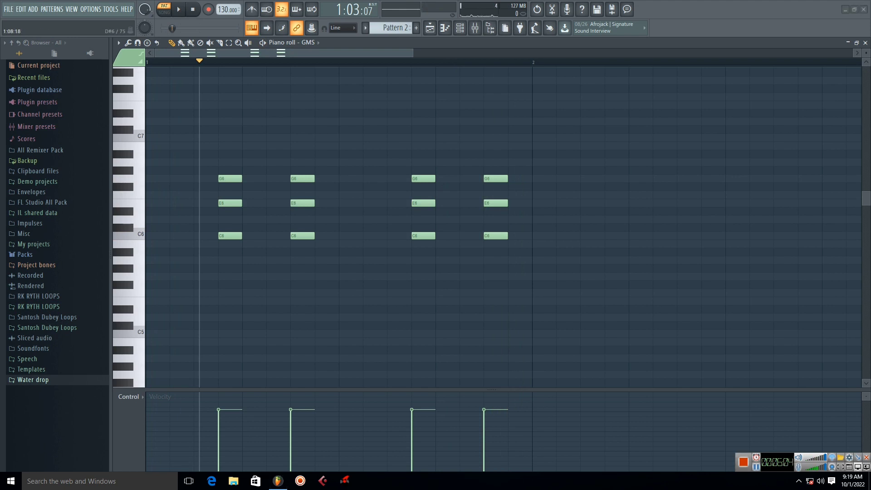
right_click(224, 120)
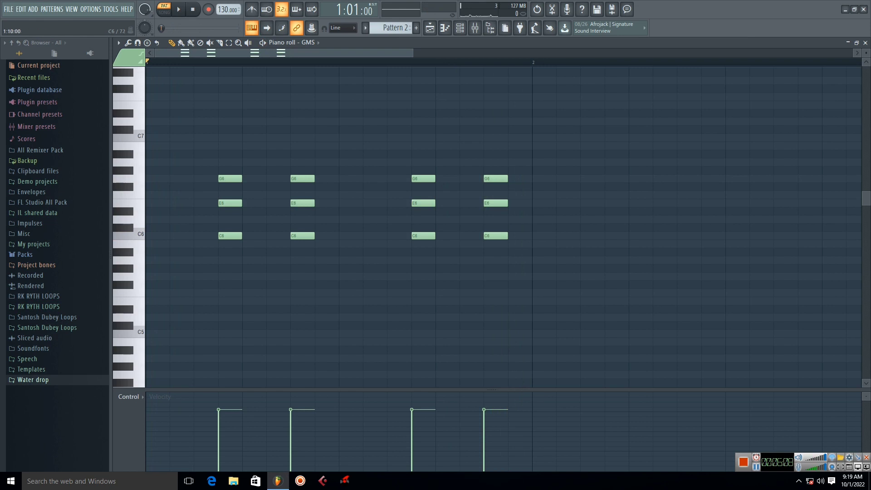
Step: Add a one-step C6, E6 and G6 chord at step 10 of Pattern 2 and play the pattern back
left_click(367, 236)
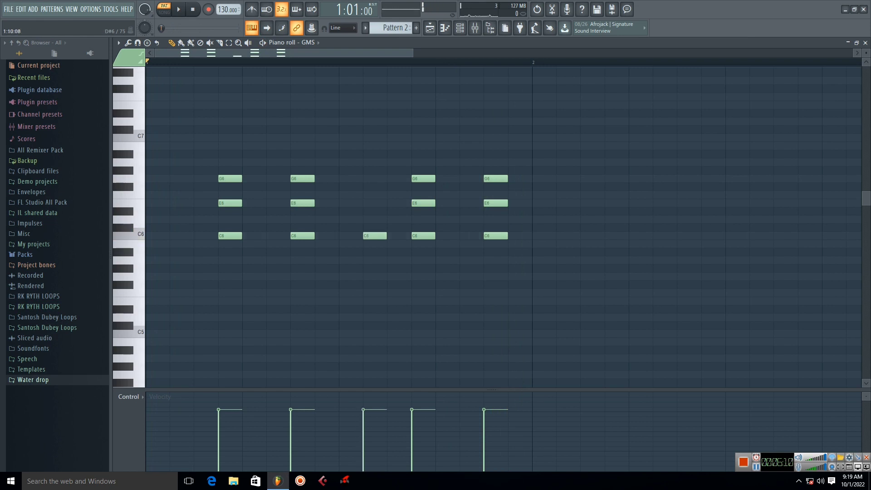
left_click(368, 203)
left_click(368, 178)
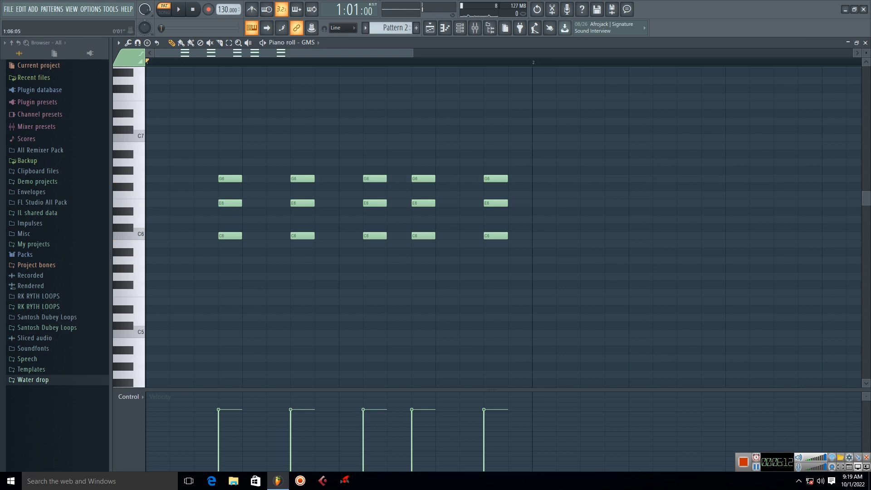
key("space")
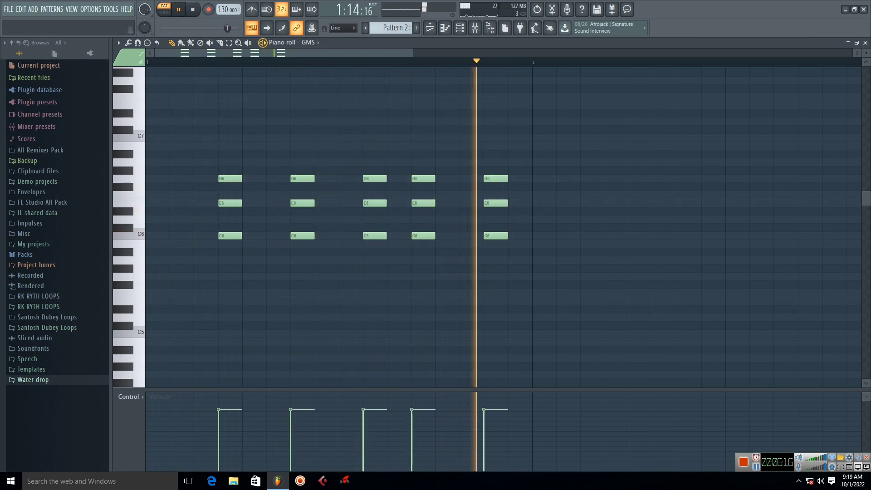
key("space")
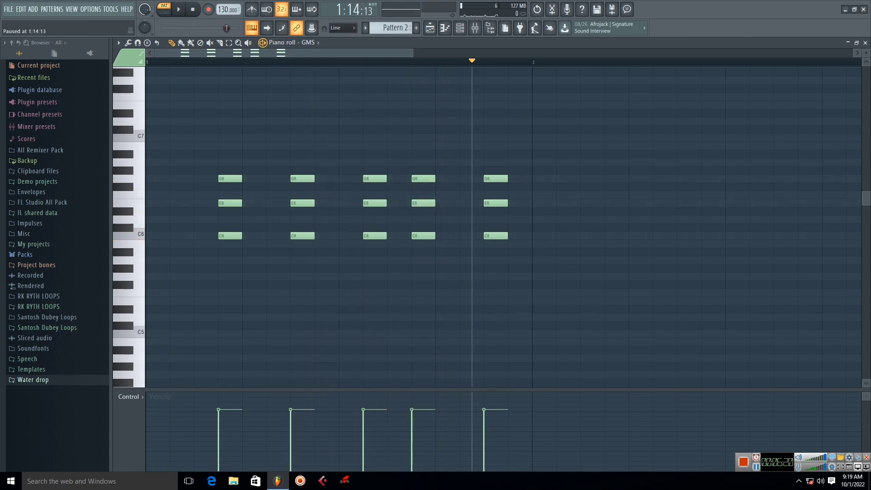
Step: Paint Pattern 2 clips over bars 1 to 11 of playlist Track 3 and switch playback to song mode
left_click(865, 43)
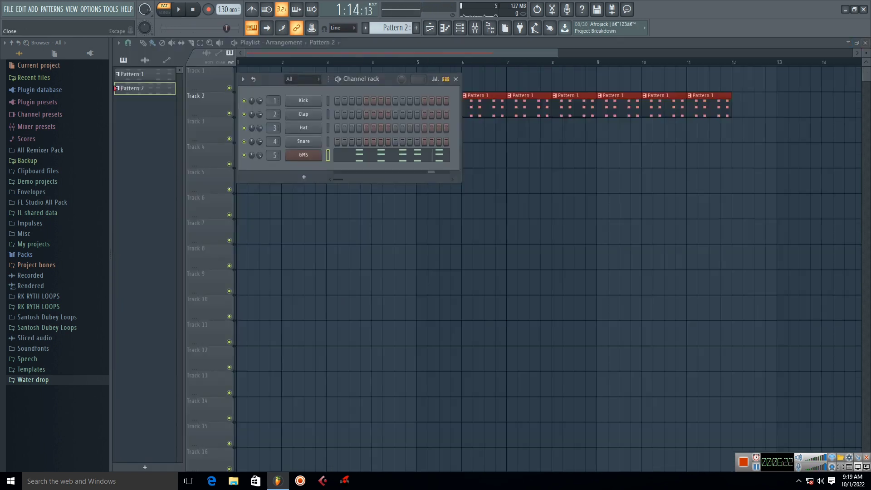
left_click(455, 78)
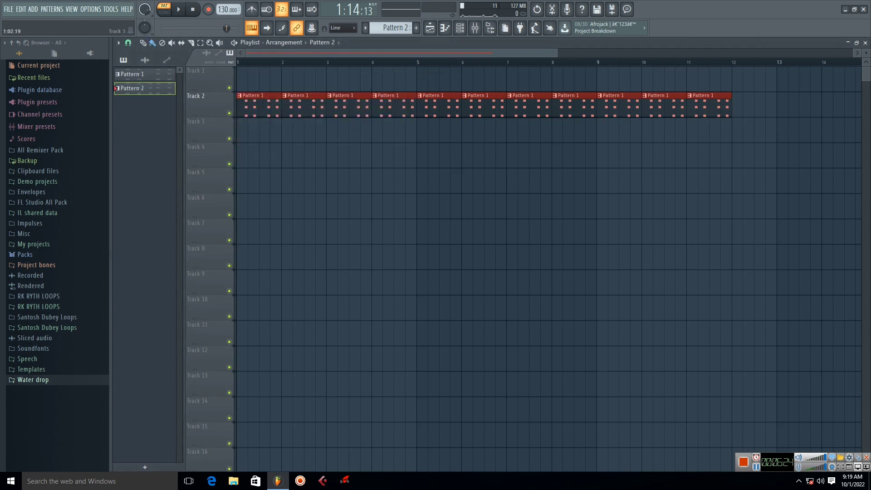
left_click_drag(240, 130, 726, 129)
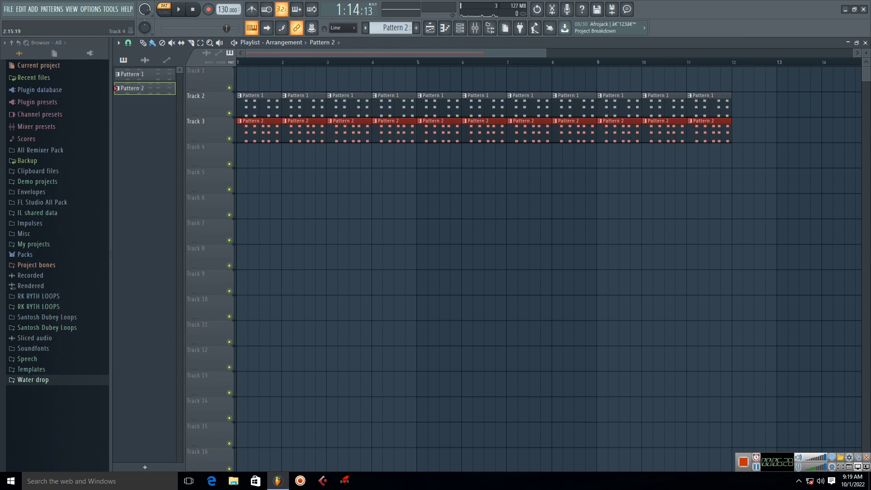
left_click(460, 28)
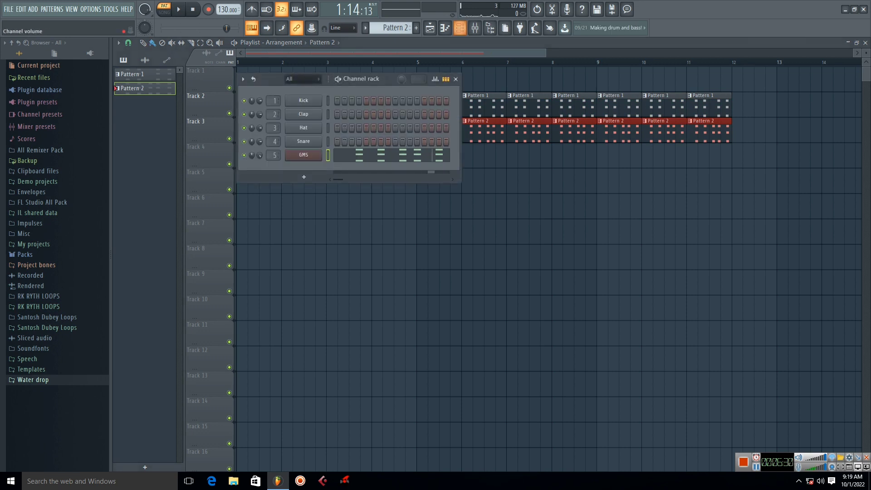
left_click(456, 79)
key("l")
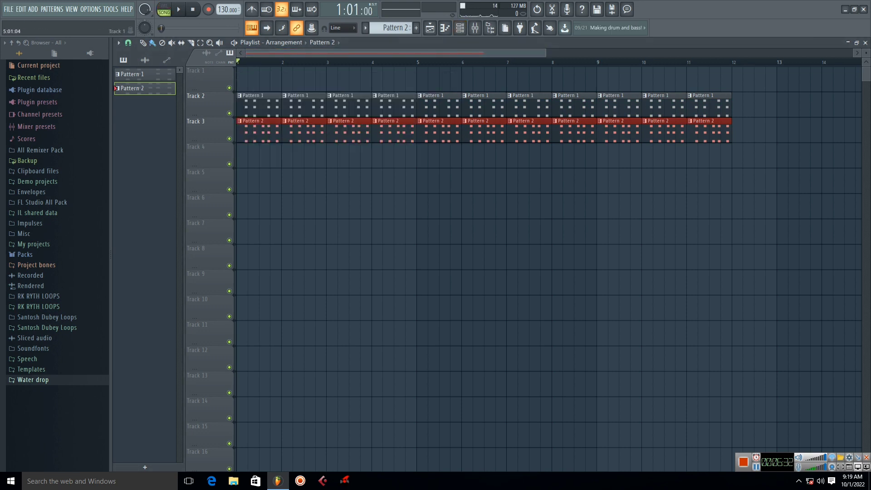
Step: Create Pattern 3 and add one-step C6 notes at steps 4, 7, 12 and 15 in the GMS piano roll
left_click(460, 28)
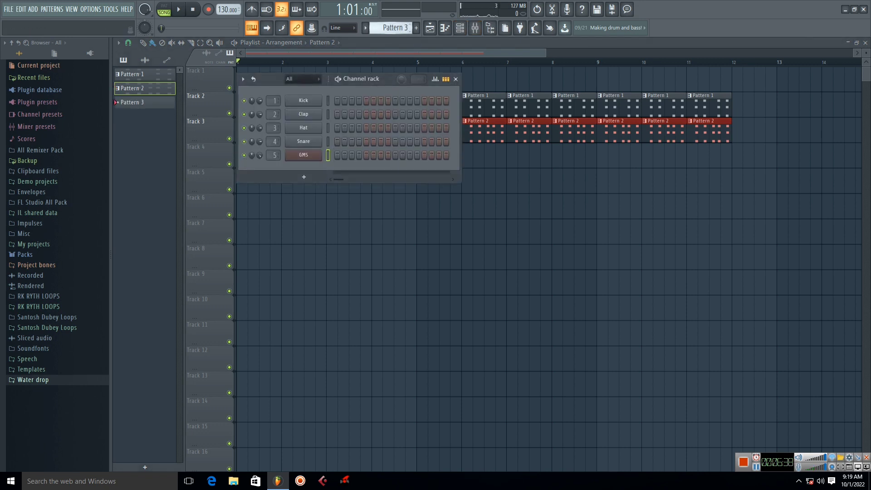
key("F4")
right_click(318, 155)
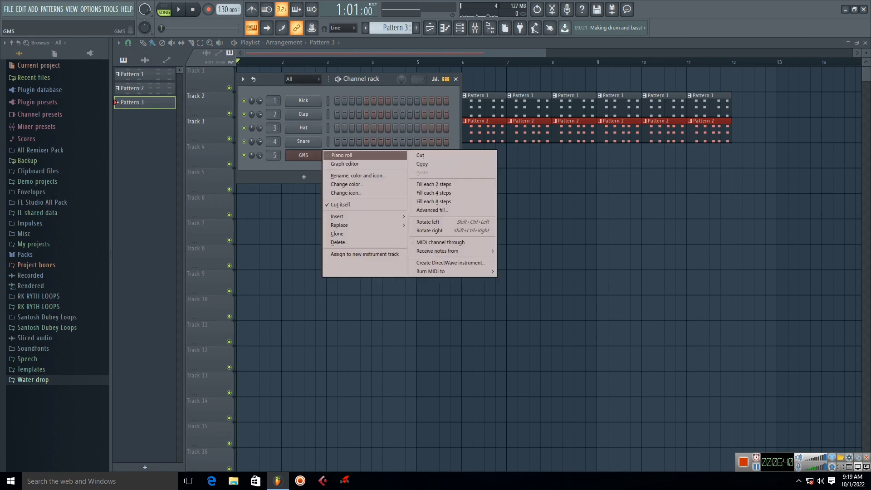
left_click(341, 155)
left_click(227, 236)
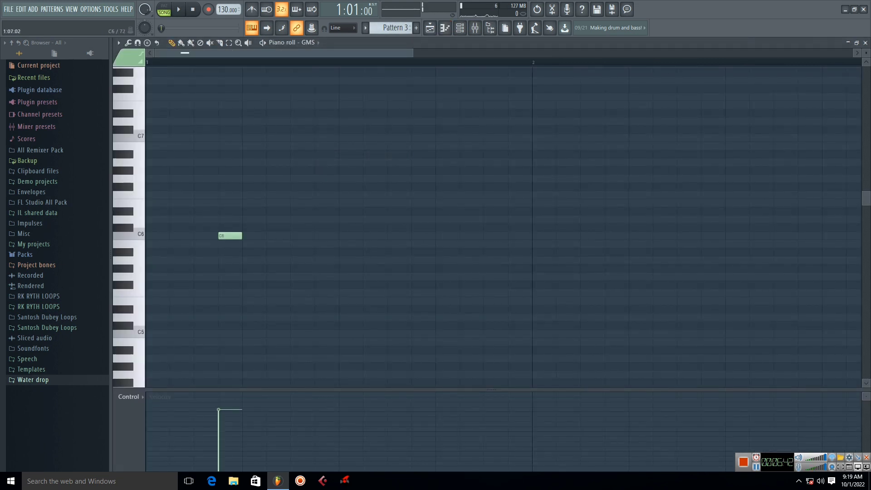
left_click(299, 236)
left_click(415, 236)
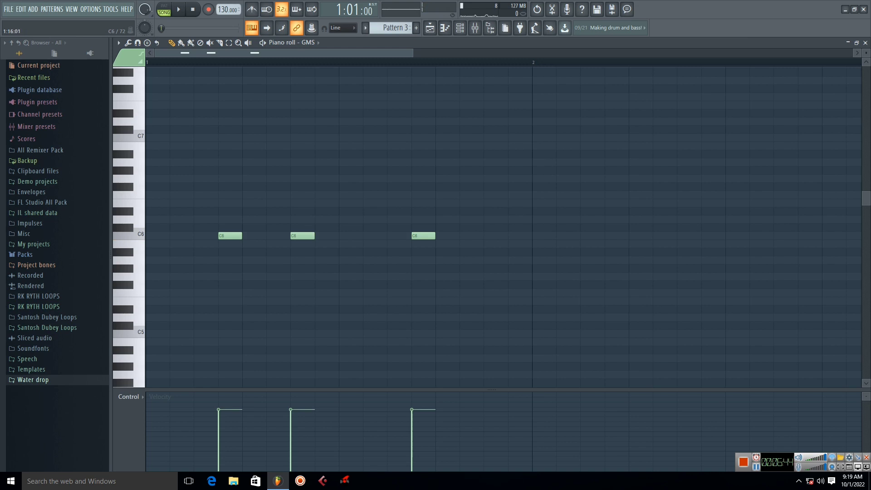
left_click(488, 236)
Step: Add one-step E6 and G6 notes above Pattern 3's four C6 notes to form C major chords
left_click(227, 202)
left_click(299, 203)
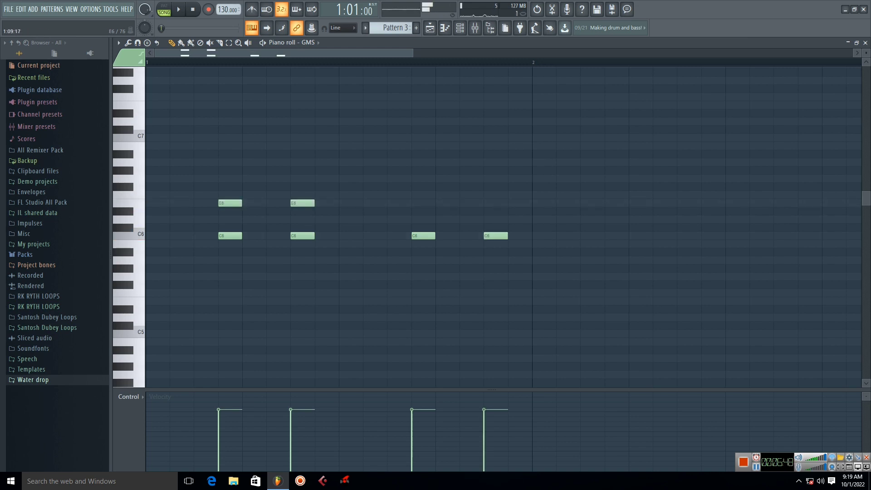
left_click(415, 203)
left_click(487, 202)
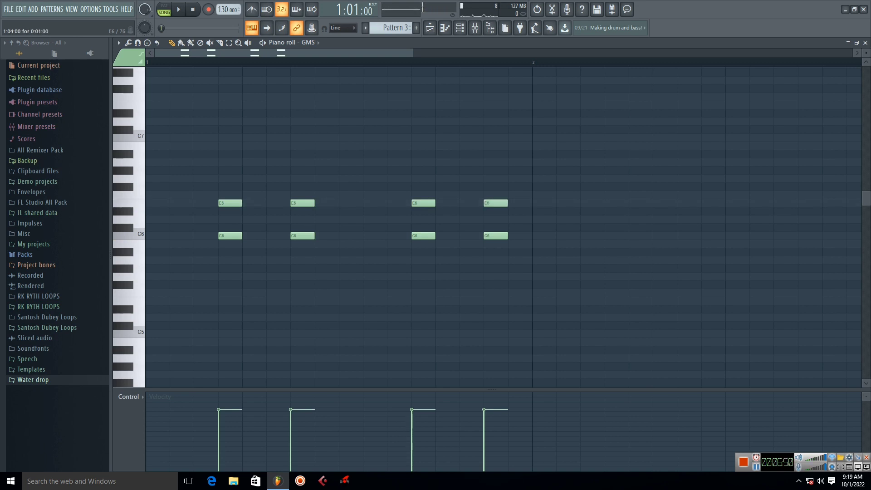
left_click(227, 178)
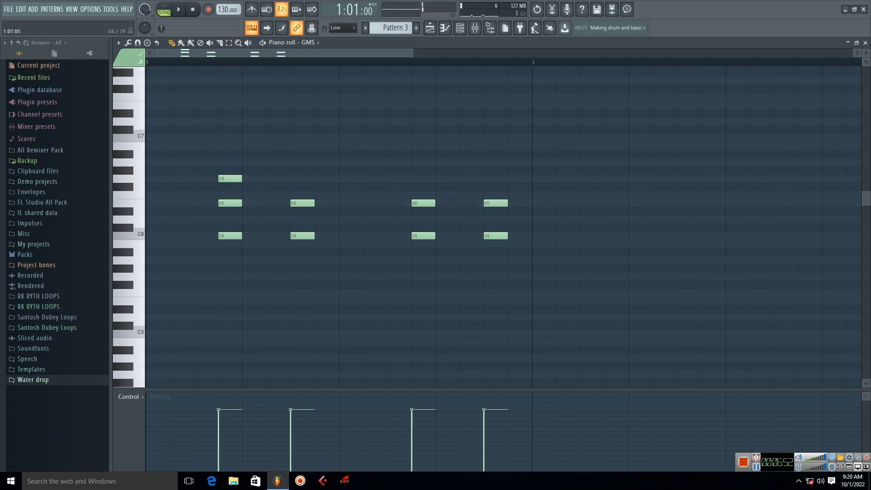
left_click(295, 178)
left_click(417, 178)
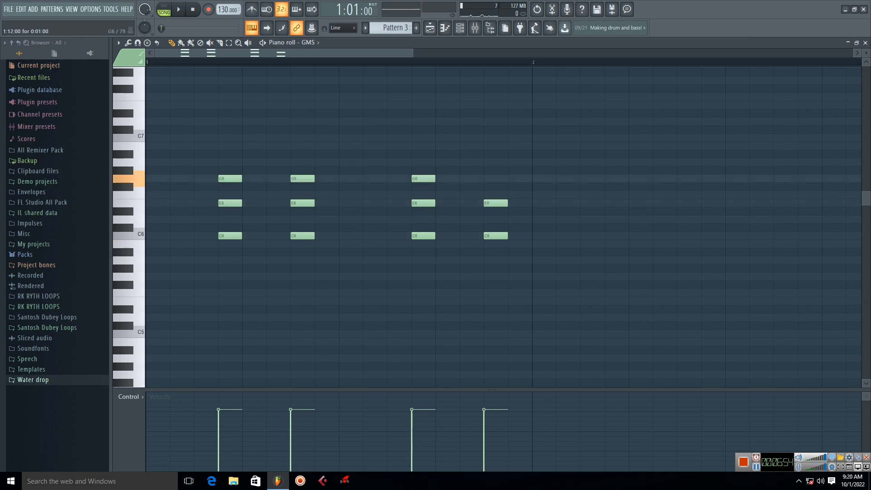
left_click(489, 178)
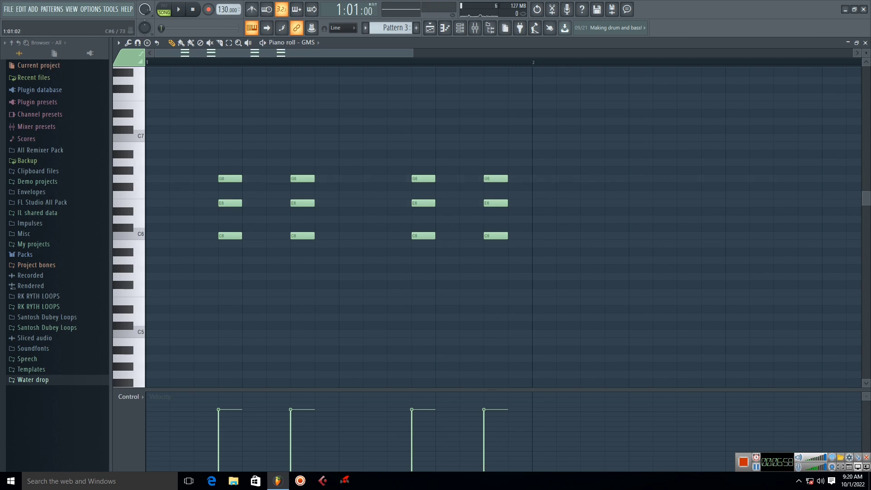
Step: Add one-step C#6, F6, G#6 and C6, E6, G6 chords at steps 1 and 9 of Pattern 3 and play the pattern back
left_click(156, 227)
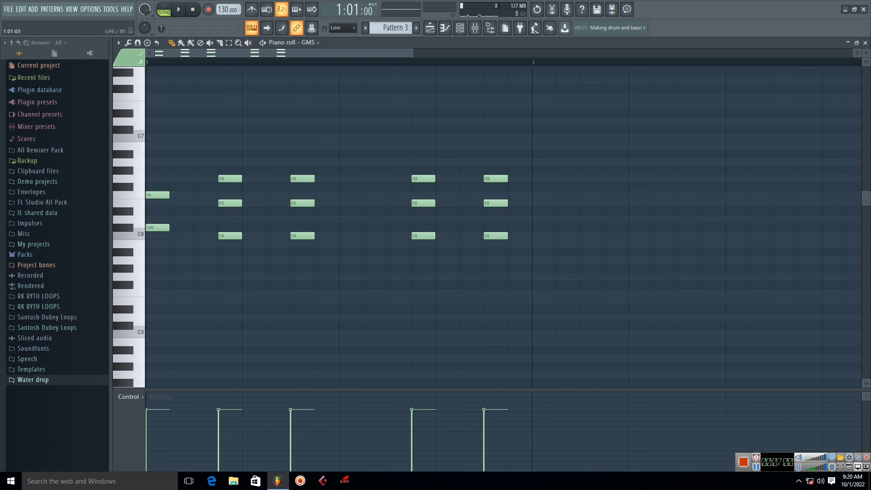
left_click(149, 171)
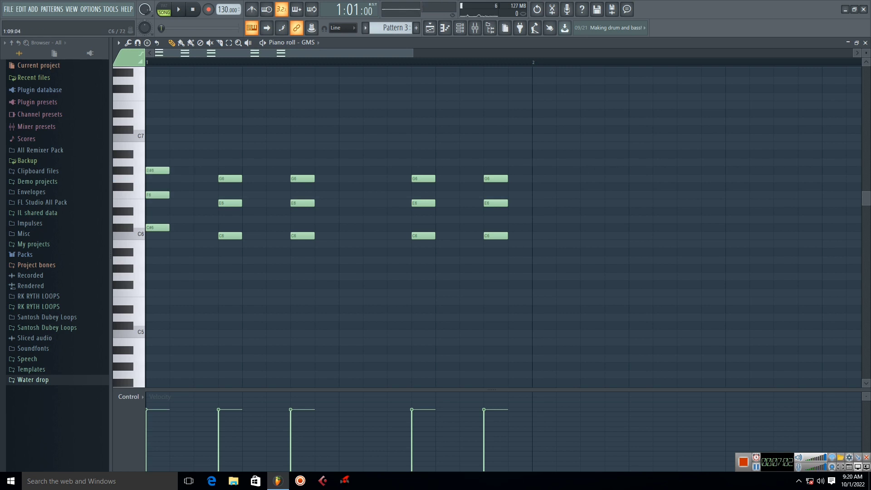
left_click(344, 235)
left_click(344, 202)
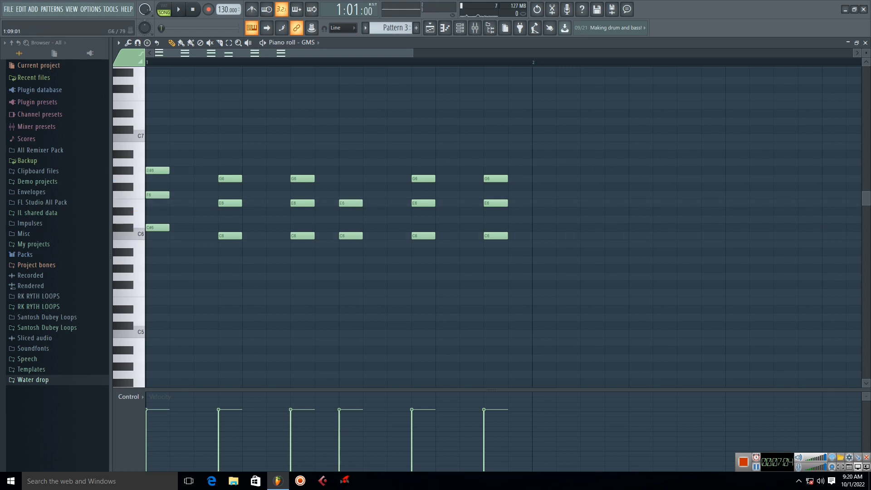
left_click(343, 178)
key("space")
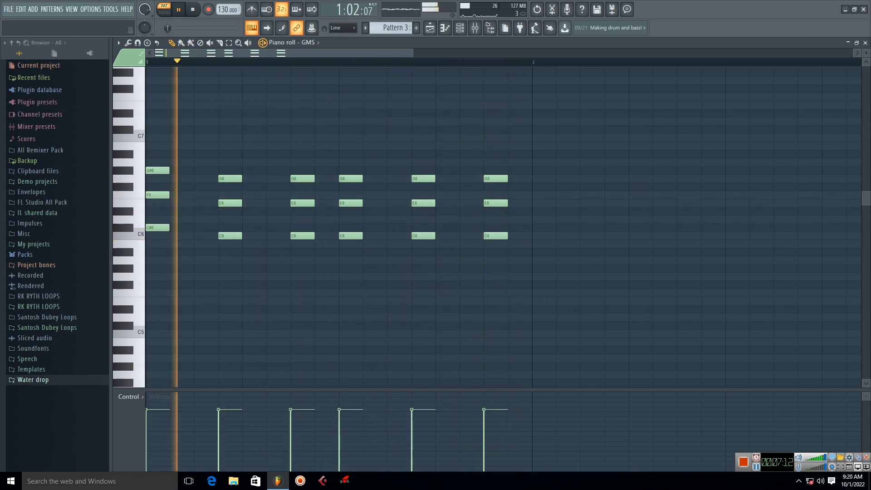
key("space")
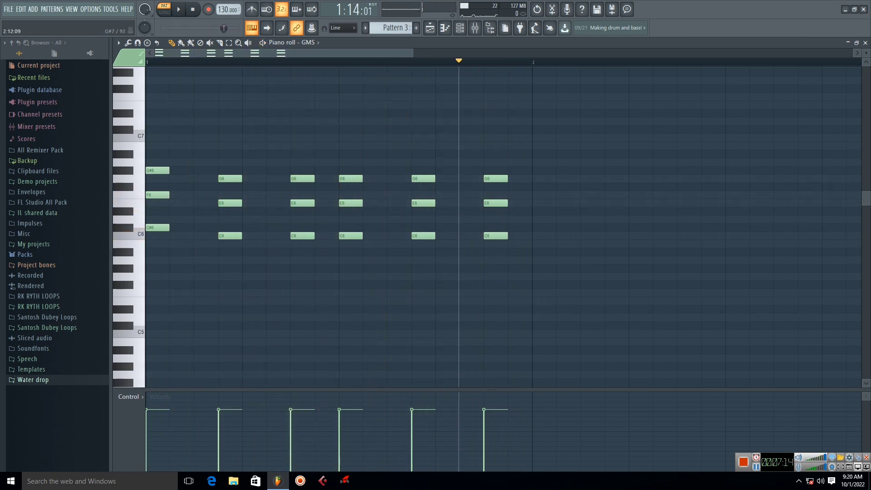
Step: Paint Pattern 3 clips over bars 1 to 11 of playlist Track 4
left_click(865, 43)
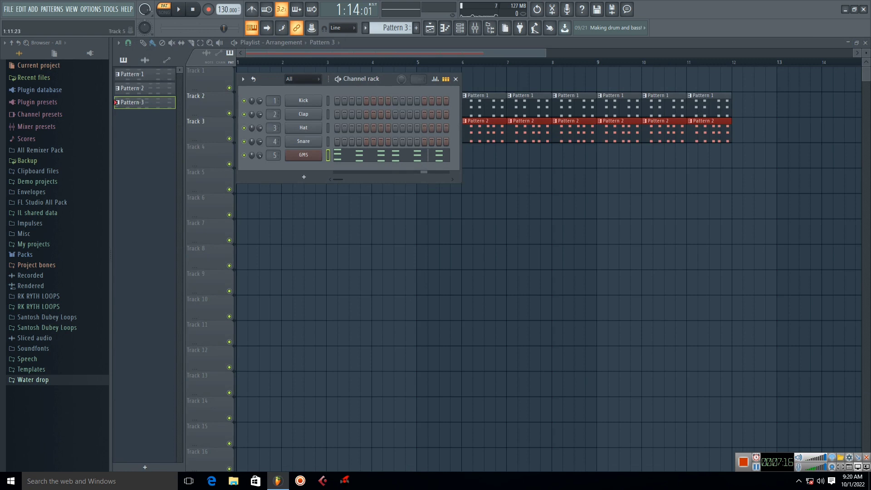
key("F6")
left_click_drag(241, 154, 708, 154)
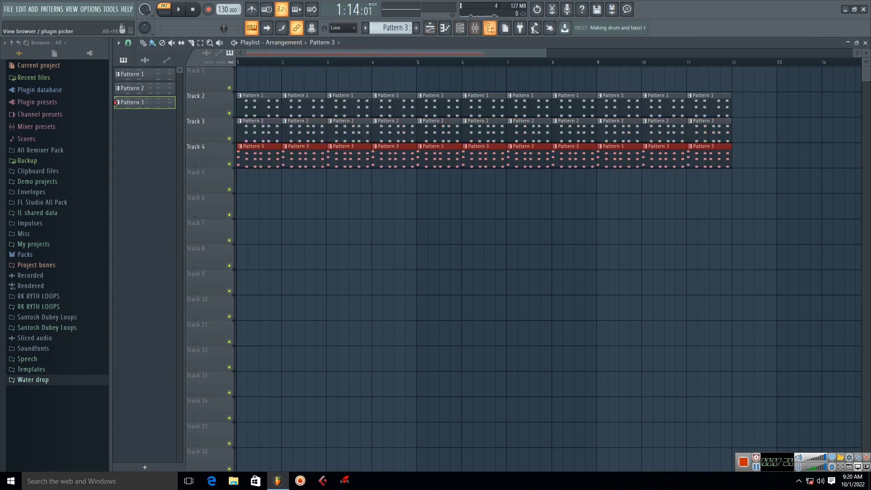
Step: Create Pattern 4 and add a one-step C6, E6 and G6 chord at step 4 in the GMS piano roll
left_click(460, 28)
key("F4")
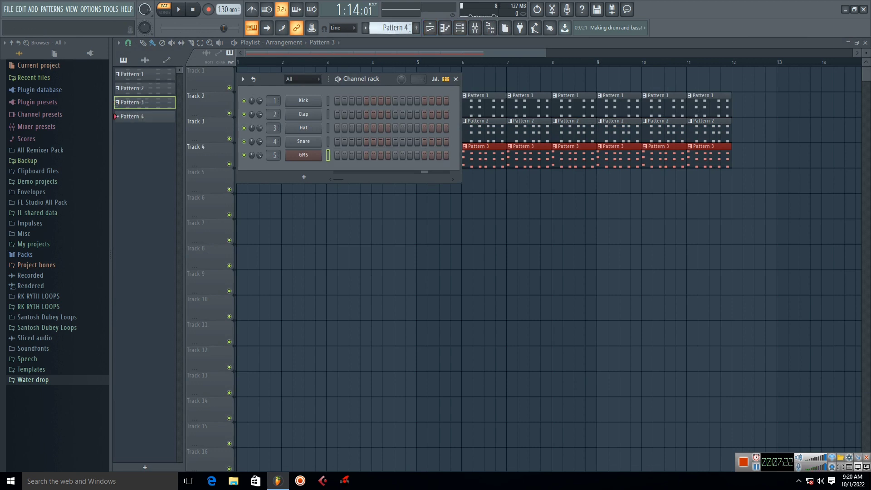
right_click(317, 155)
left_click(341, 155)
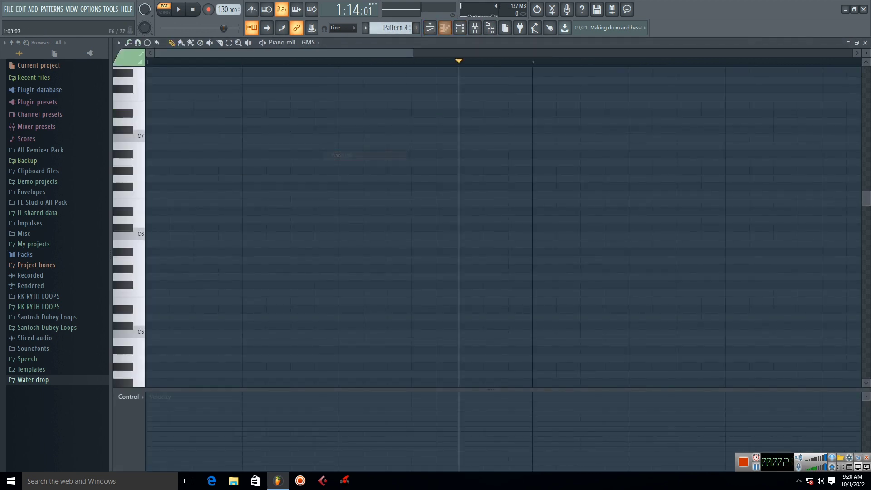
left_click(225, 236)
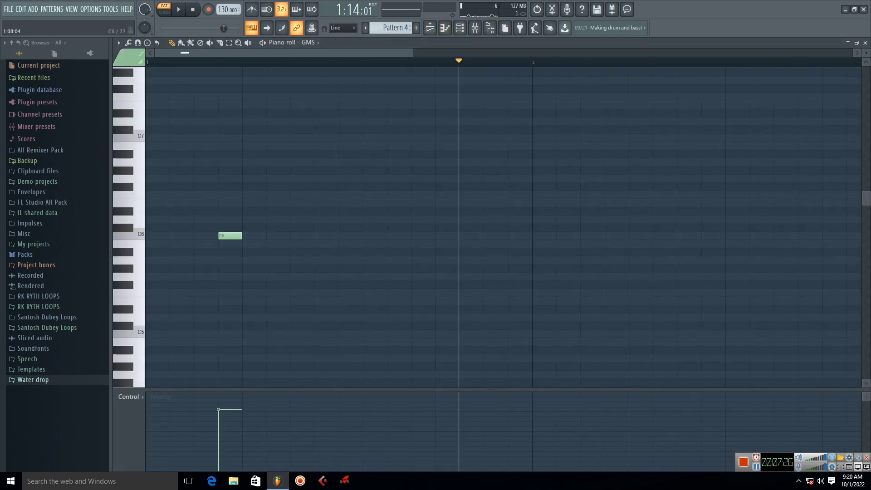
left_click(320, 236)
left_click(225, 203)
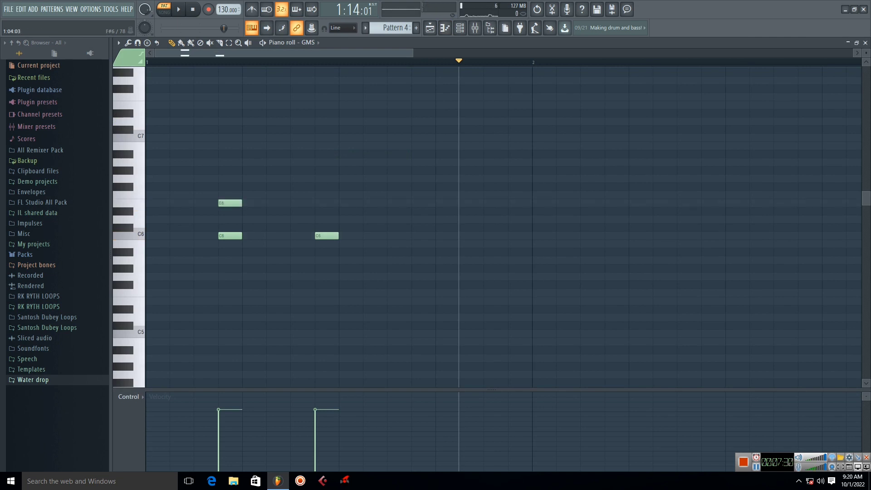
left_click(222, 179)
Step: Add a one-step C6, E6 and G6 chord at step 7 of Pattern 4 and delete the stray C6 at step 8
left_click(294, 178)
left_click(295, 203)
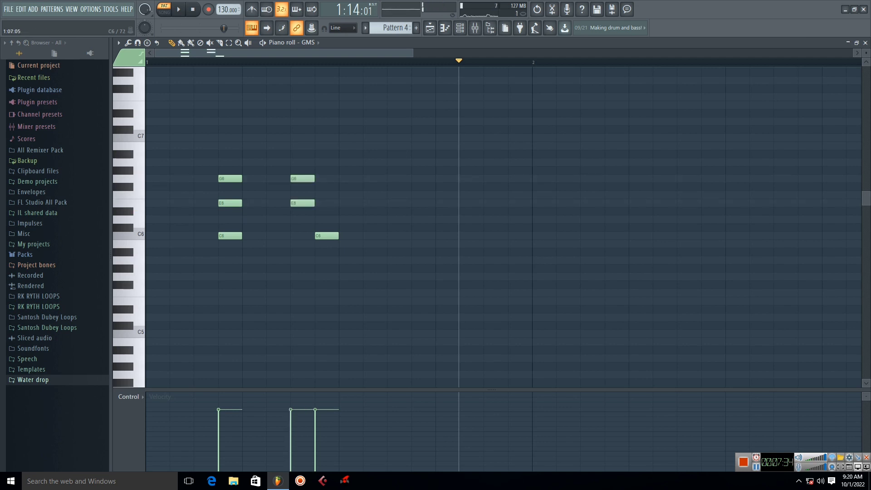
left_click(295, 235)
right_click(327, 235)
Step: Add one-step C6, E6 and G6 chords at steps 12 and 15 of Pattern 4
left_click(415, 236)
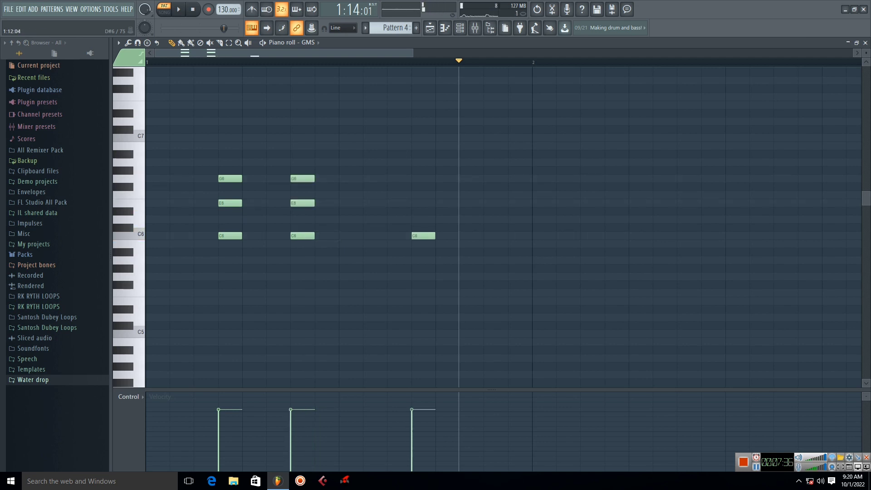
left_click(415, 203)
left_click(416, 178)
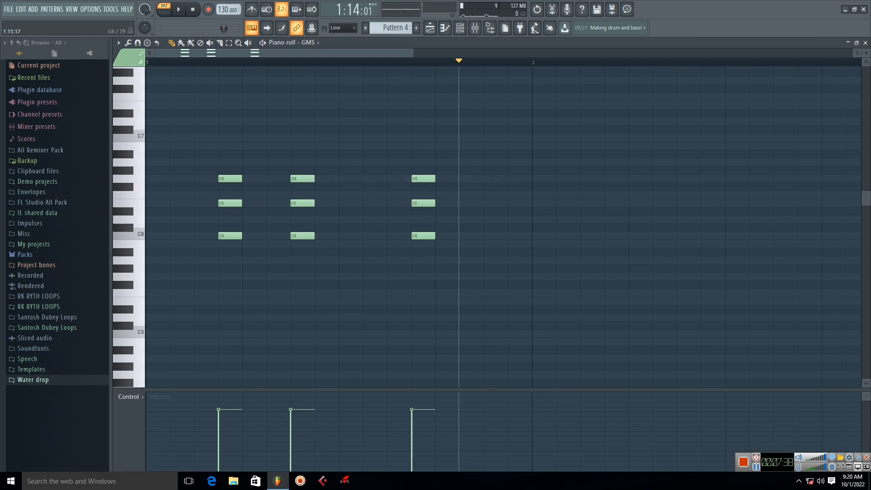
left_click(488, 178)
left_click(488, 203)
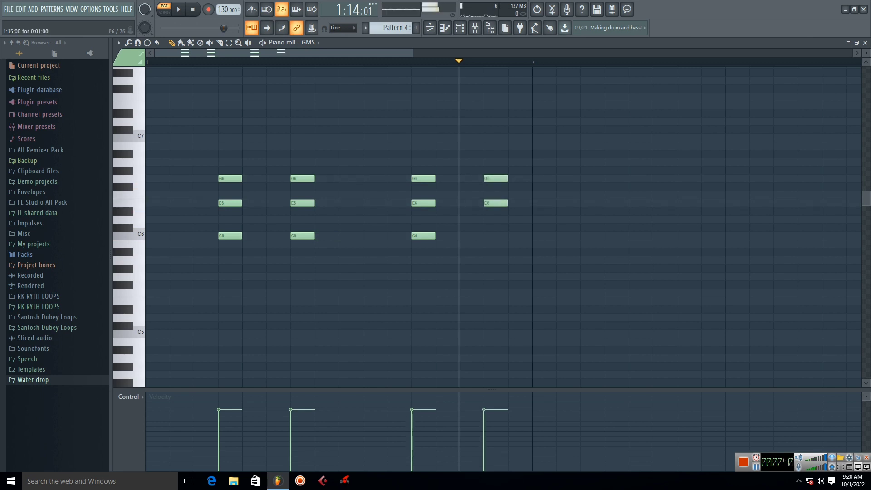
left_click(487, 236)
Step: Reset the playhead to the start of Pattern 4, play the pattern back and stop it
left_click_drag(413, 53, 782, 53)
left_click(186, 61)
left_click(193, 9)
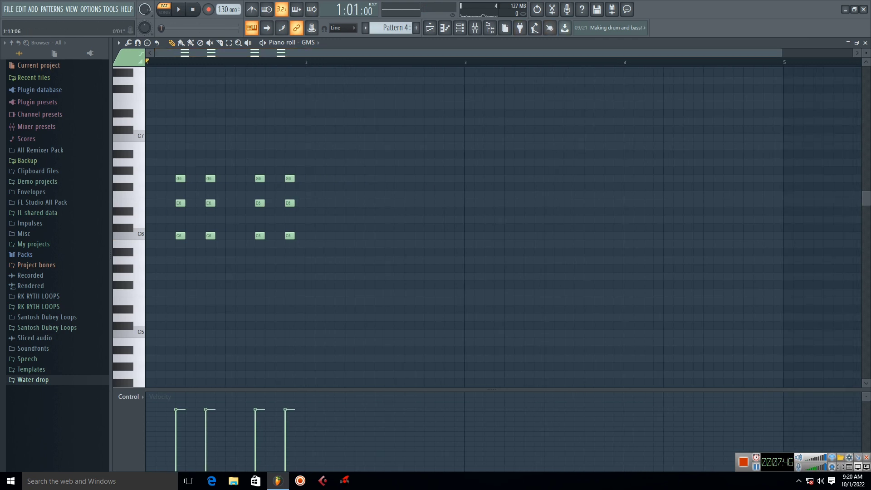
key("space")
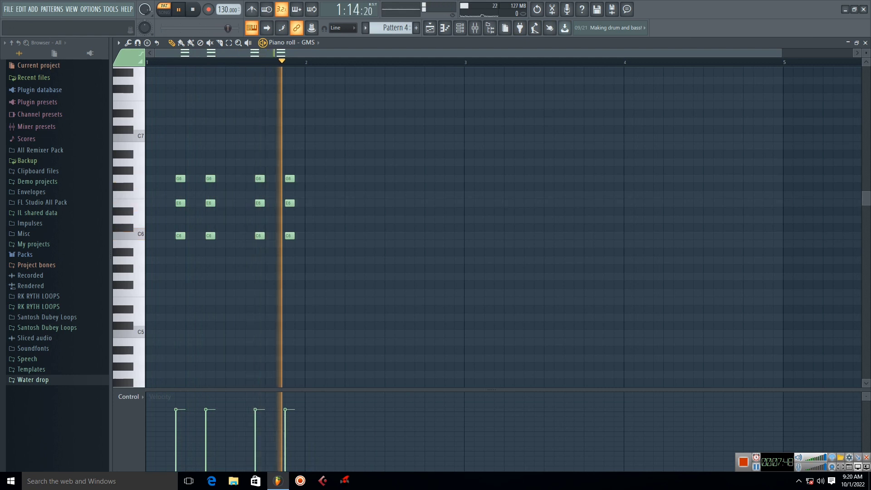
key("space")
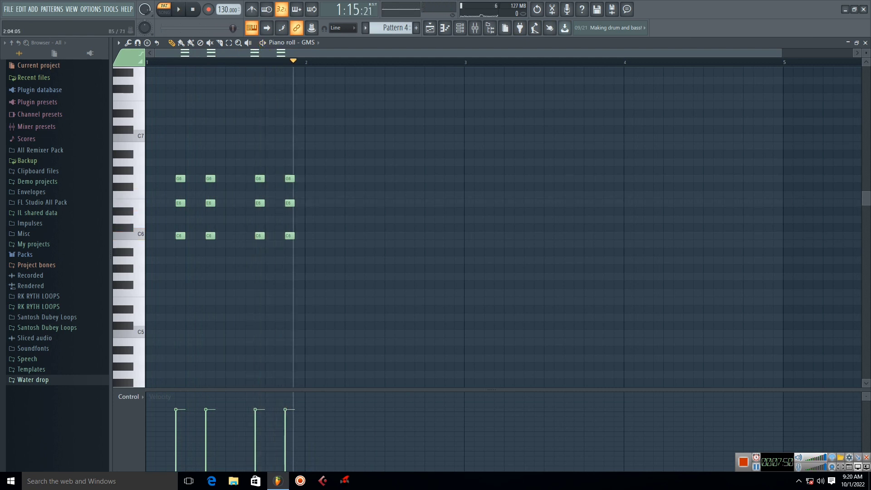
Step: Add one-step B5, D#6 and F#6 chords at steps 4 and 7 of Pattern 4's second bar
left_click(339, 244)
left_click(339, 211)
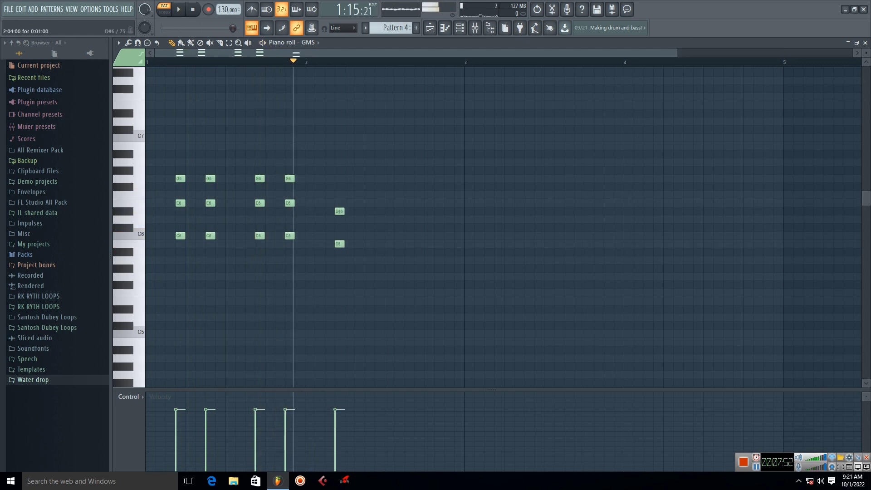
left_click(369, 243)
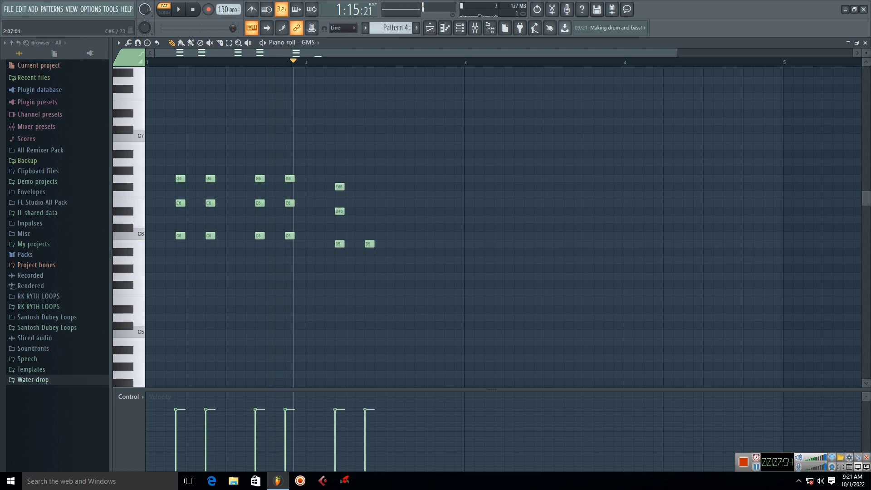
left_click(368, 211)
left_click(368, 187)
Step: Add one-step B5, D#6 and F#6 chords at steps 12 and 15 of Pattern 4's second bar
left_click(419, 243)
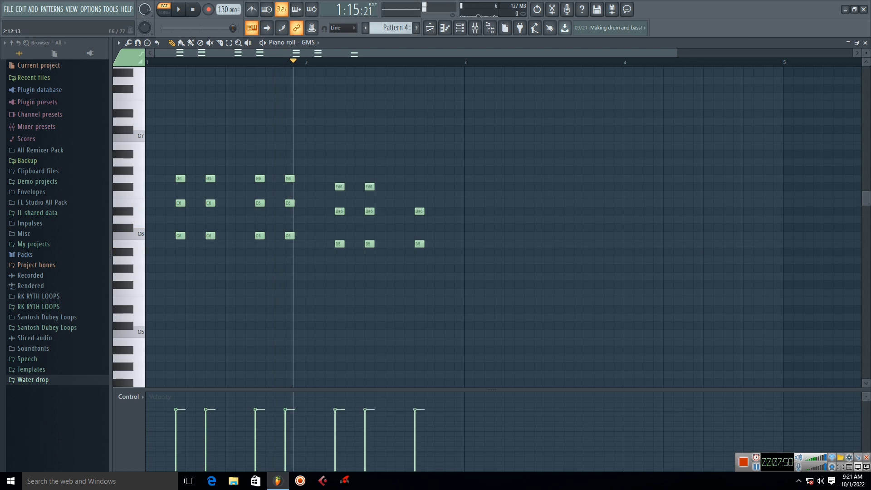
left_click(419, 186)
left_click(448, 244)
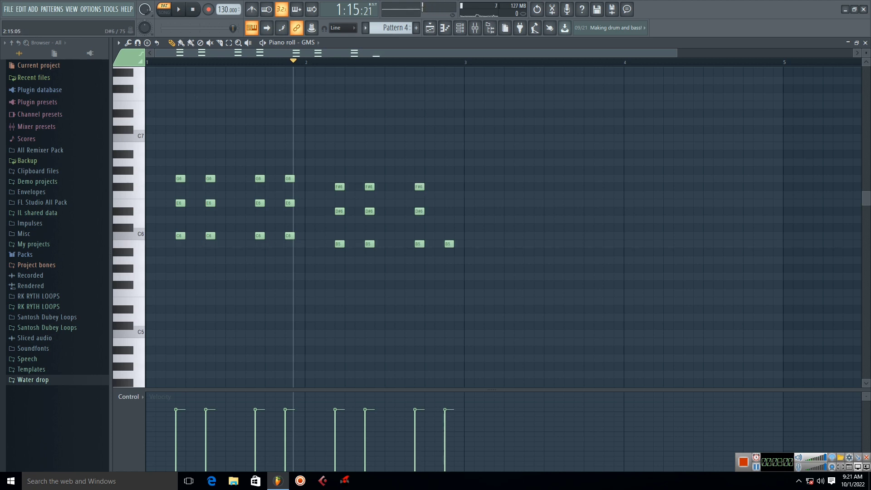
left_click(448, 211)
left_click(448, 186)
Step: Add one-step A#5, D6 and F6 chords at steps 4 and 7 of Pattern 4's third bar
left_click(498, 252)
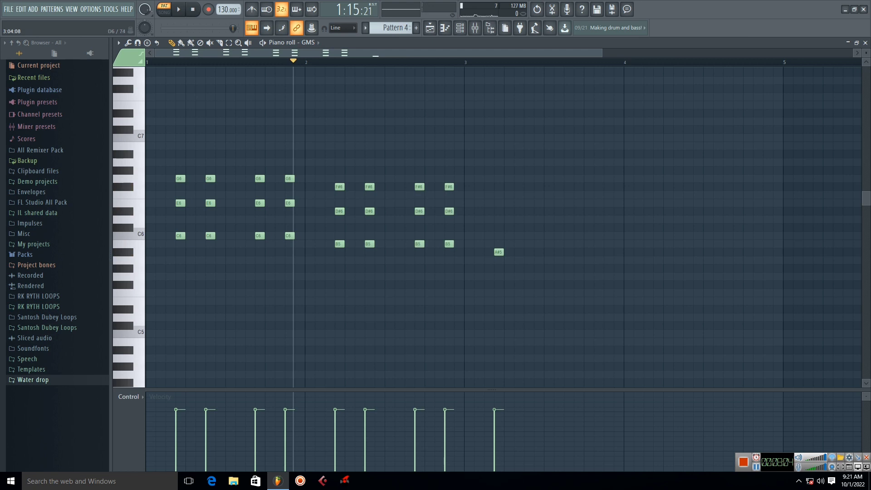
left_click(498, 219)
left_click(497, 195)
left_click(528, 194)
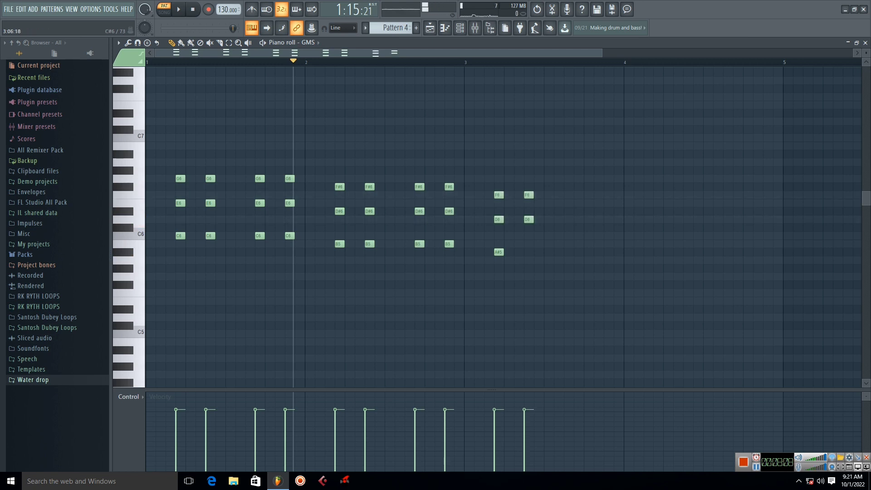
left_click(527, 252)
Step: Add one-step A#5, D6 and F6 chords at steps 12 and 15 of Pattern 4's third bar
left_click(588, 252)
left_click_drag(588, 251, 578, 252)
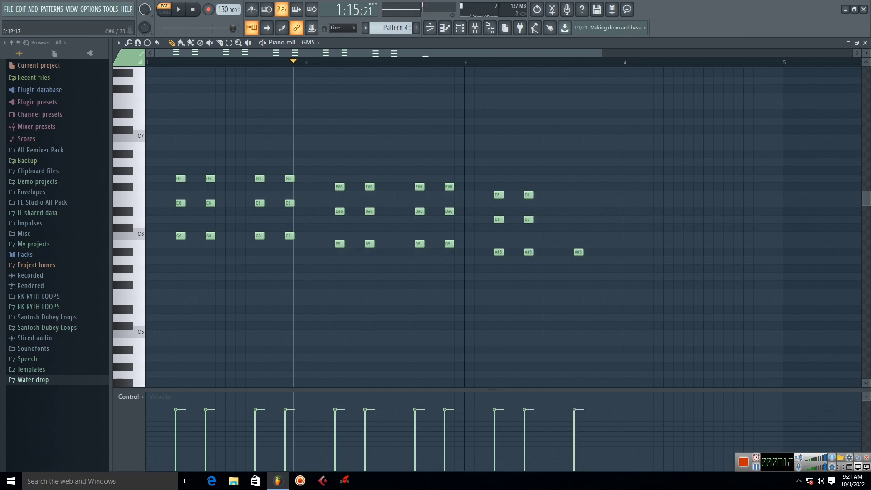
left_click(578, 219)
left_click(578, 195)
left_click(608, 195)
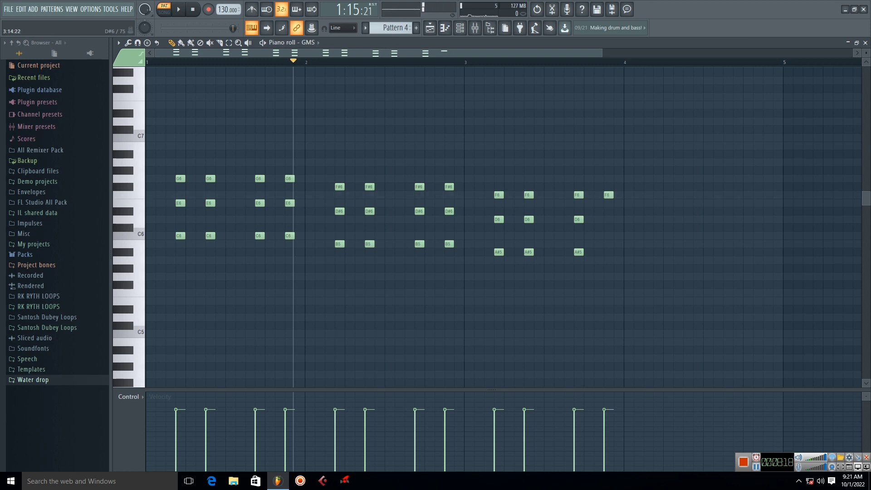
left_click(609, 252)
Step: Copy the second bar's B5, D#6 and F#6 chords into Pattern 4's fourth bar and play the pattern from its start
left_click_drag(309, 166, 145, 264)
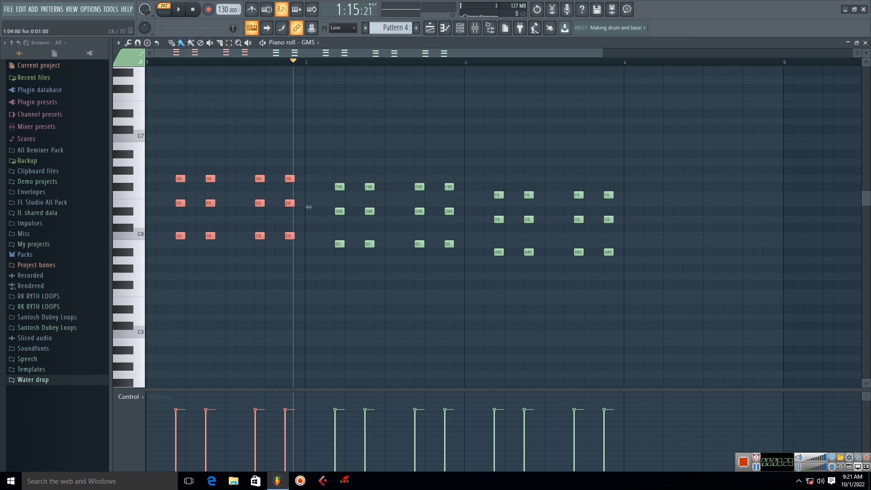
left_click_drag(309, 207, 788, 215)
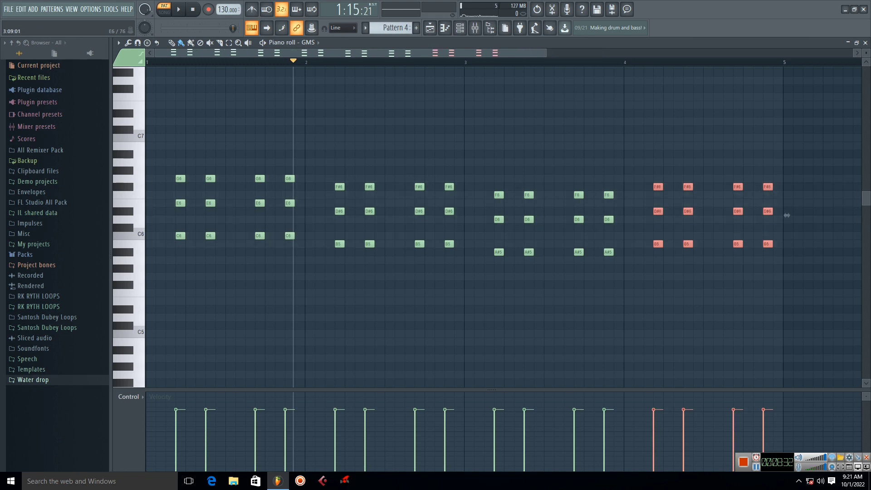
key("space")
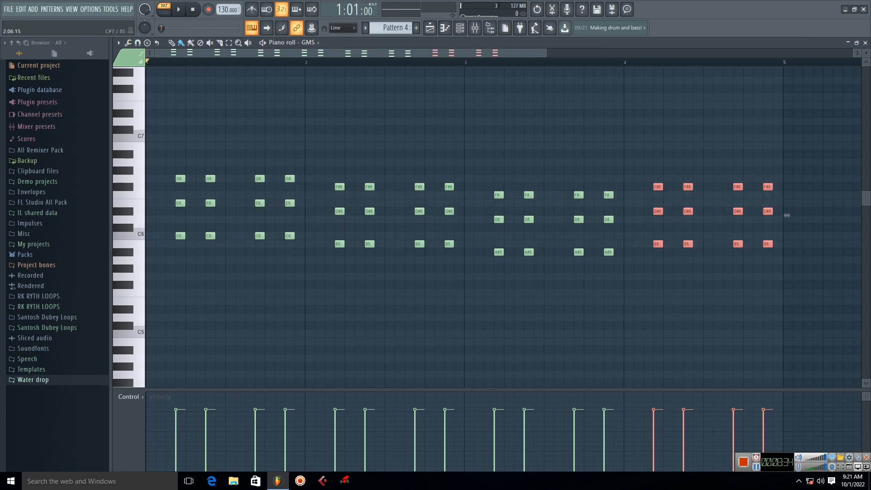
key("space")
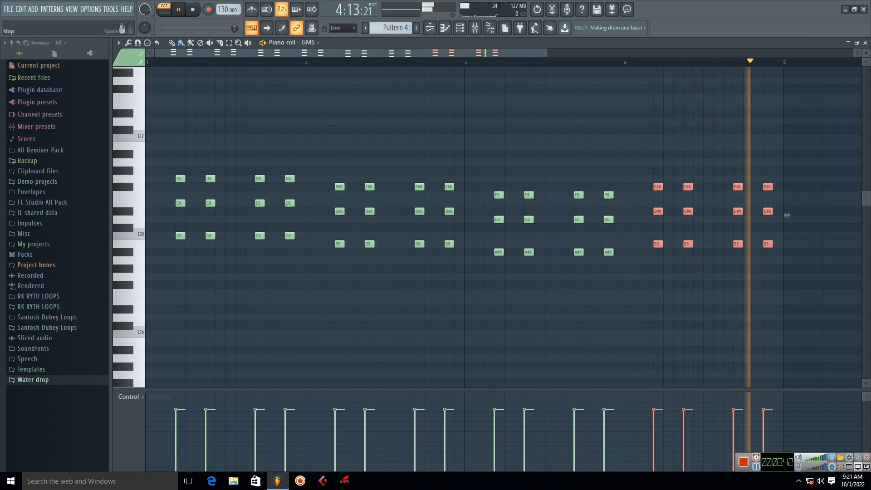
key("space")
Step: Place Pattern 4 clips end to end on Track 5 and delete all playlist clips from bar 9 onward, ending in song mode
left_click(866, 43)
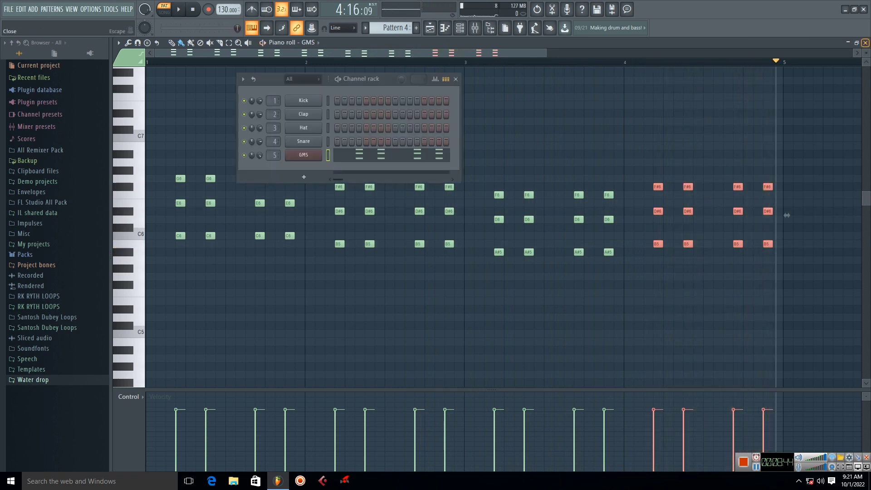
left_click_drag(239, 188, 598, 188)
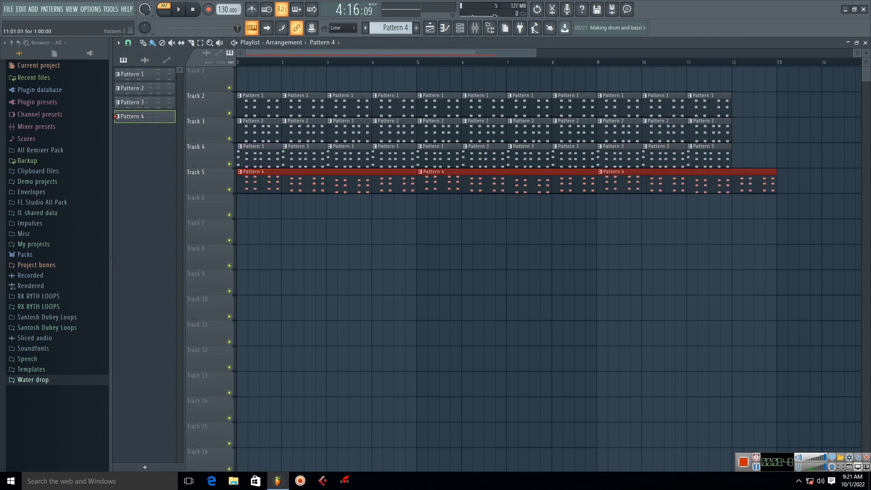
right_click(619, 107)
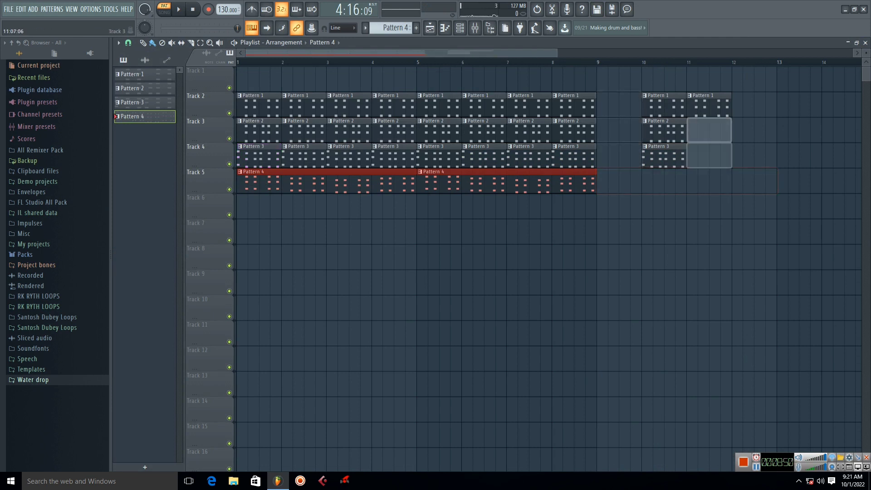
key("l")
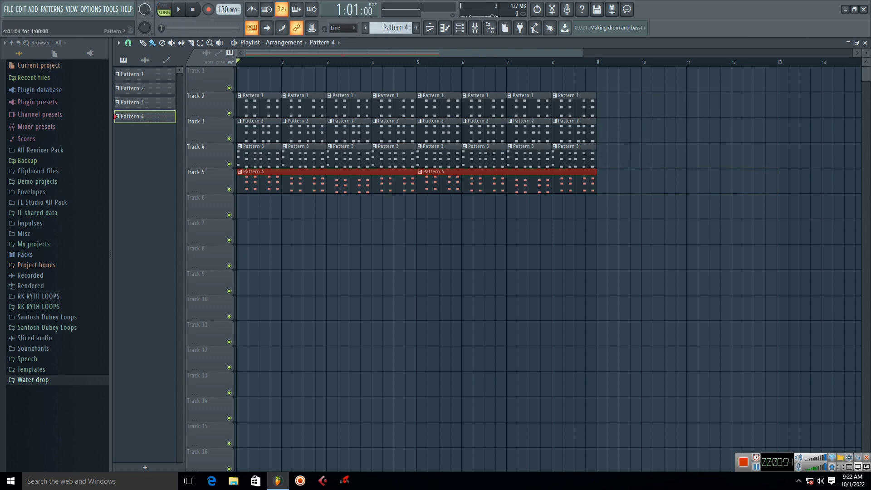
Step: Show the channel rack for the empty Pattern 5 and fill the Kick channel on every fourth step
left_click(460, 28)
scroll(394, 28, "up", 2)
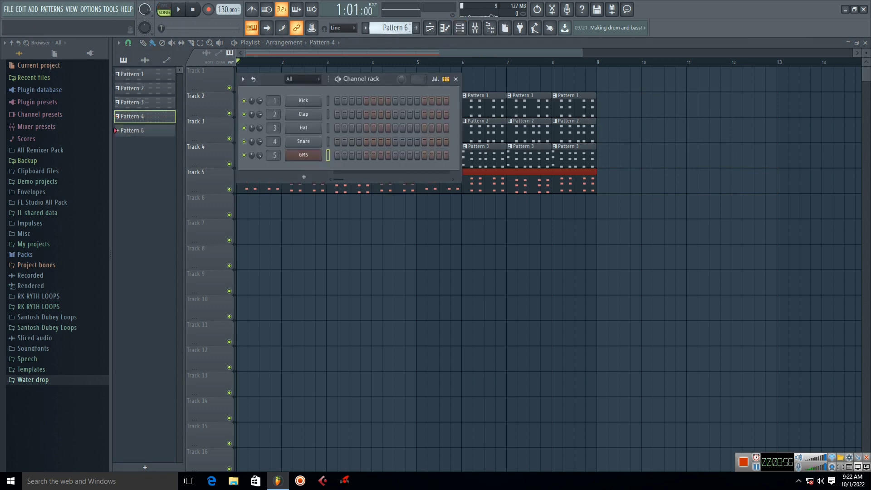
scroll(394, 28, "down", 1)
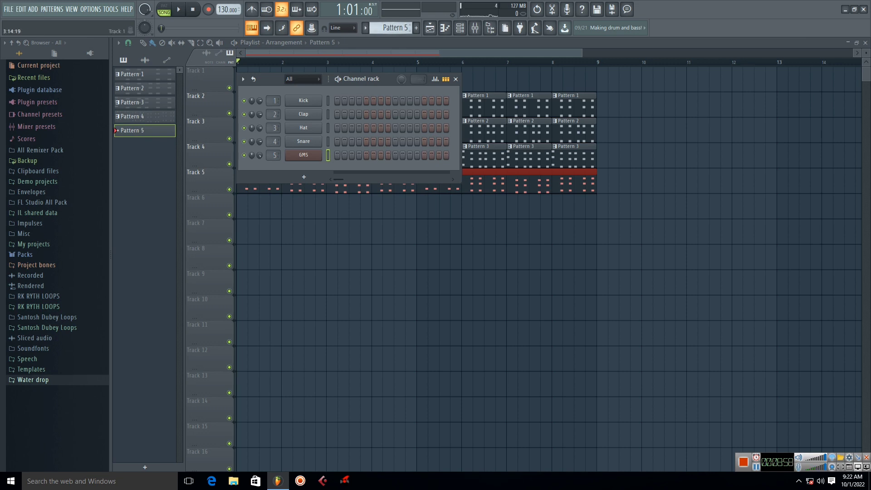
right_click(304, 101)
left_click(432, 139)
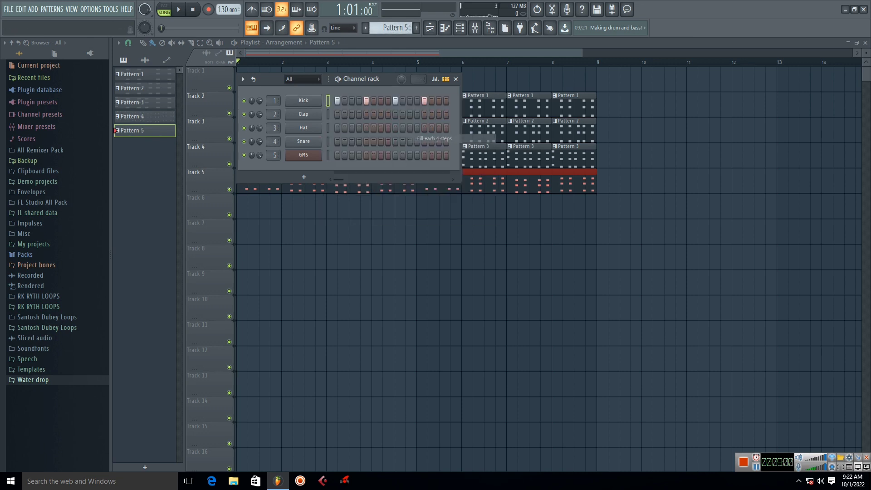
Step: Add Clap hits at steps 5 and 13 and Hat hits at steps 3, 7, 11 and 15 of Pattern 5
left_click(367, 114)
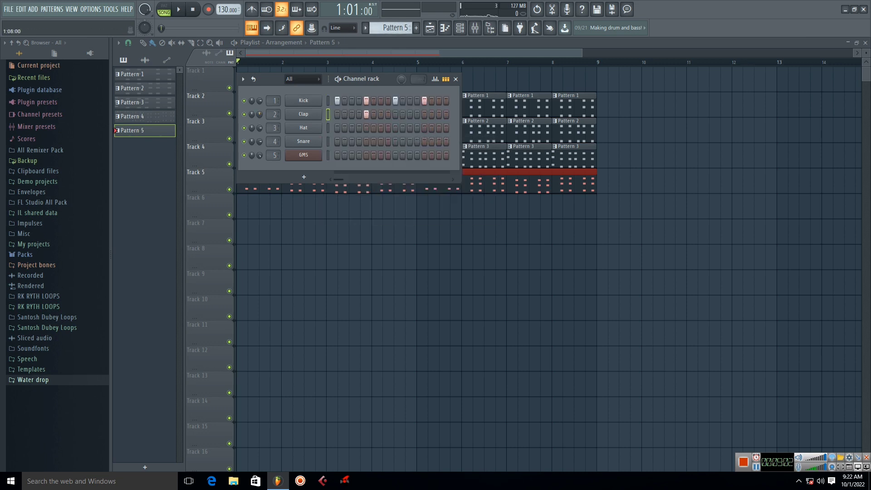
left_click(425, 114)
left_click(352, 128)
left_click(381, 128)
left_click(410, 128)
left_click(439, 128)
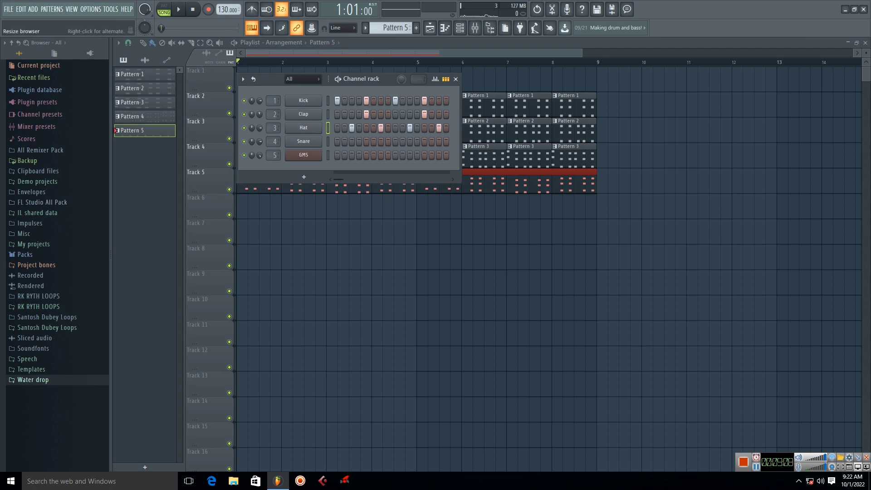
Step: Replace the Clap channel's sample with DNC Clap 1 from the Percussion folder of the Drums pack
left_click(26, 254)
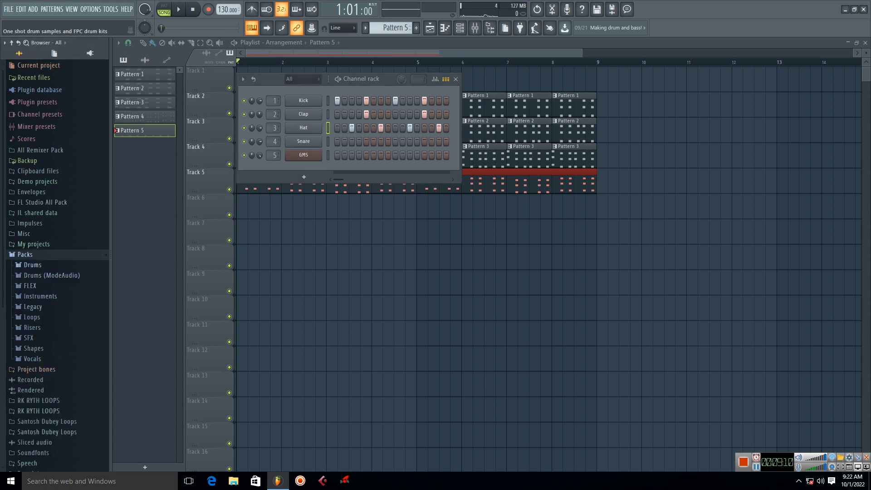
left_click(32, 265)
left_click(45, 316)
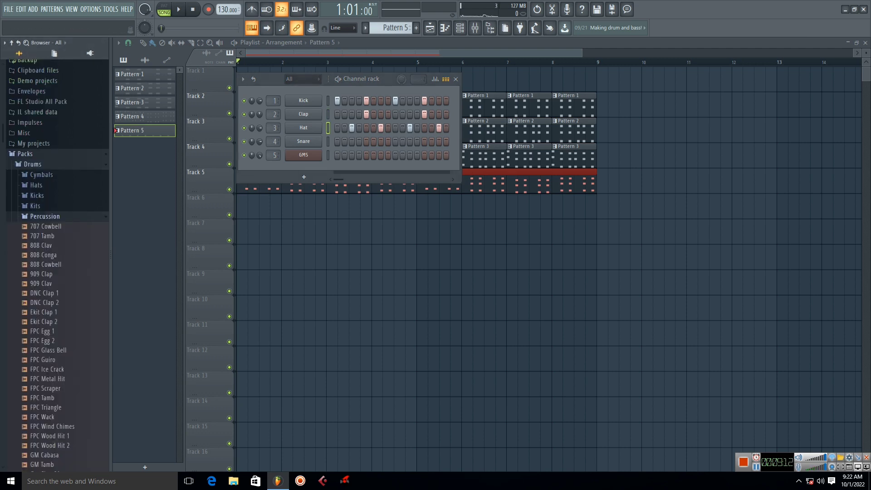
left_click_drag(44, 178, 303, 114)
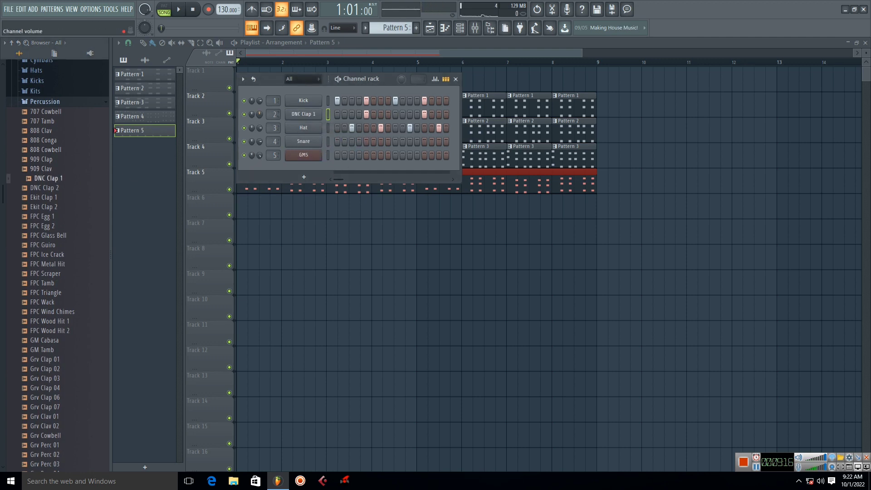
Step: Replace the Snare channel's sample with 14in Rim from the Snares folder and add hits at steps 7 and 15
left_click(45, 101)
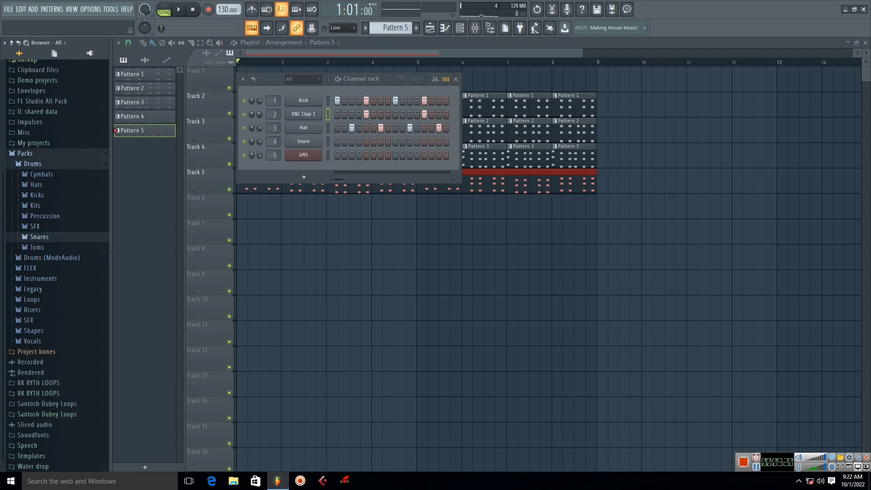
left_click(39, 236)
left_click(45, 247)
left_click_drag(45, 246, 304, 141)
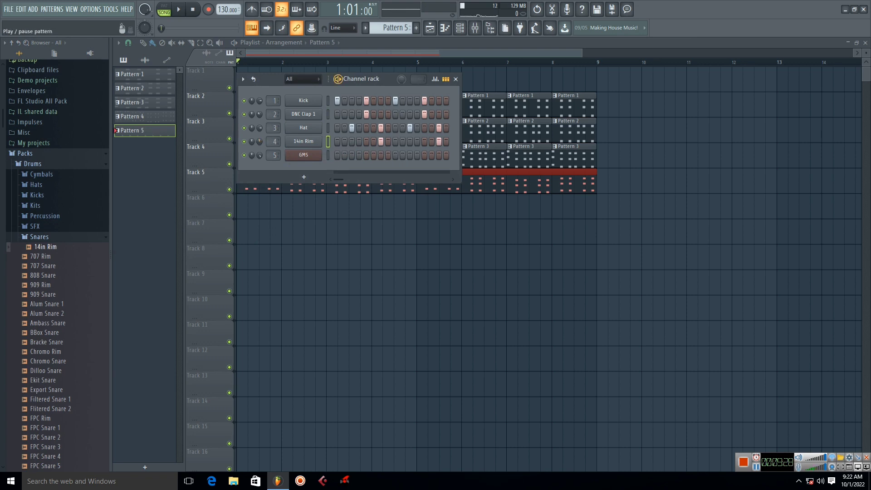
Step: Play Pattern 5 back, stop it, and fill bars 1 to 8 of Track 1 with Pattern 5 clips
key("space")
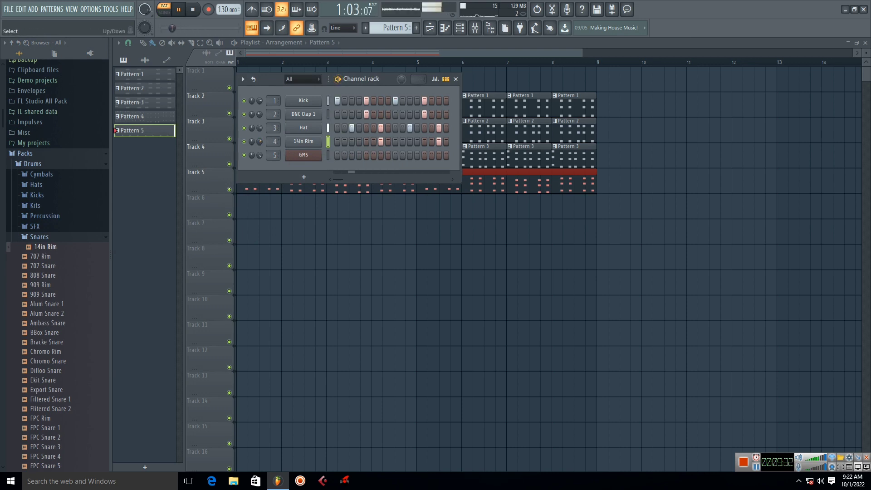
key("space")
key("F6")
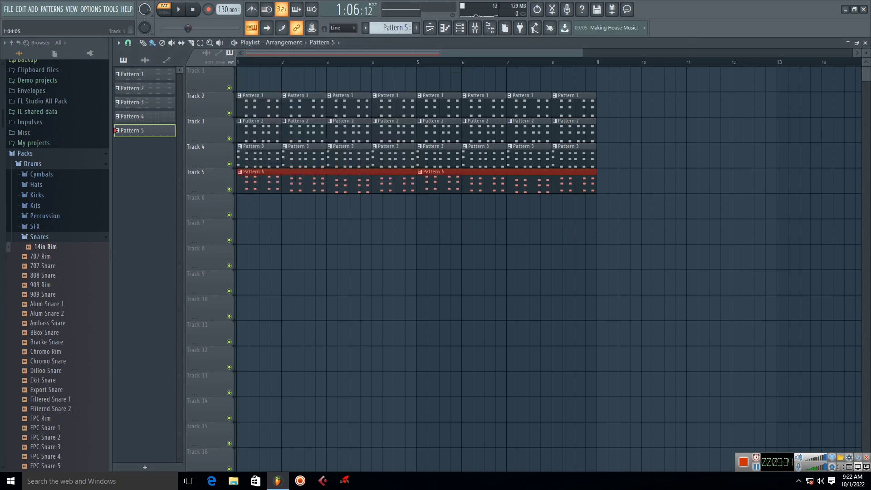
left_click_drag(254, 81, 572, 81)
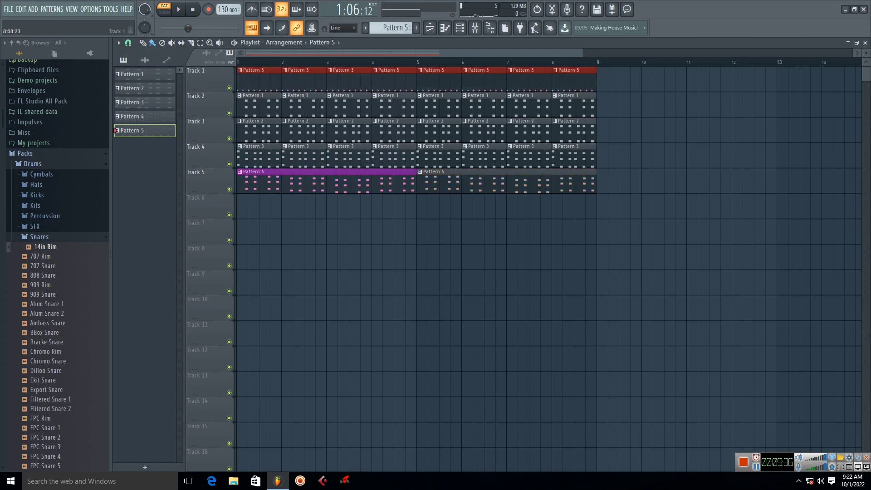
Step: Leave only Tracks 1 and 2 audible and play the arrangement in song mode, then stop it
right_click(229, 113)
left_click(230, 88)
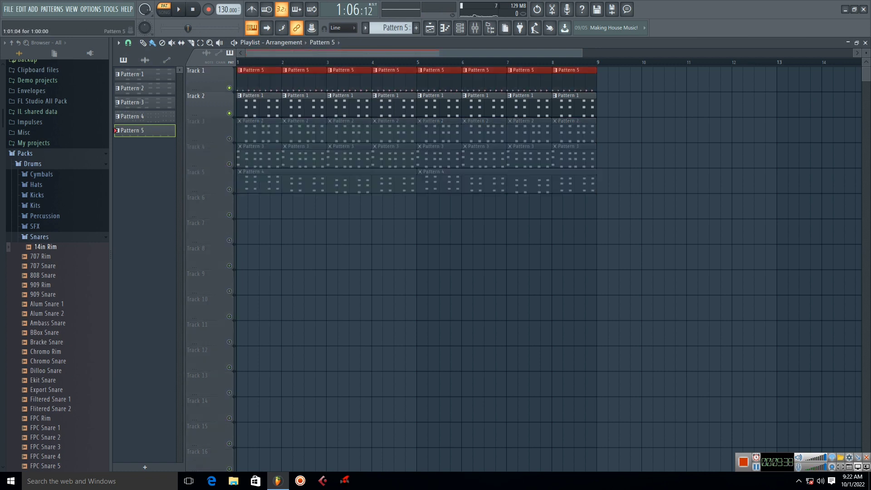
left_click(164, 9)
key("space")
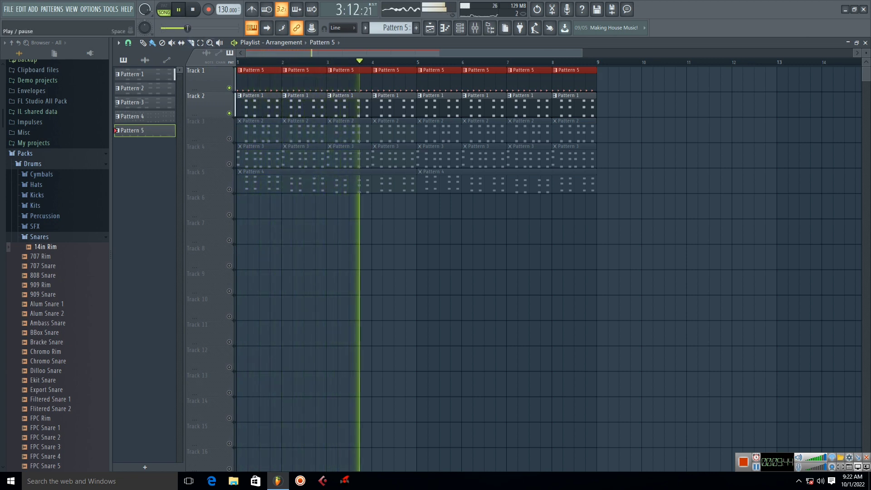
left_click(179, 9)
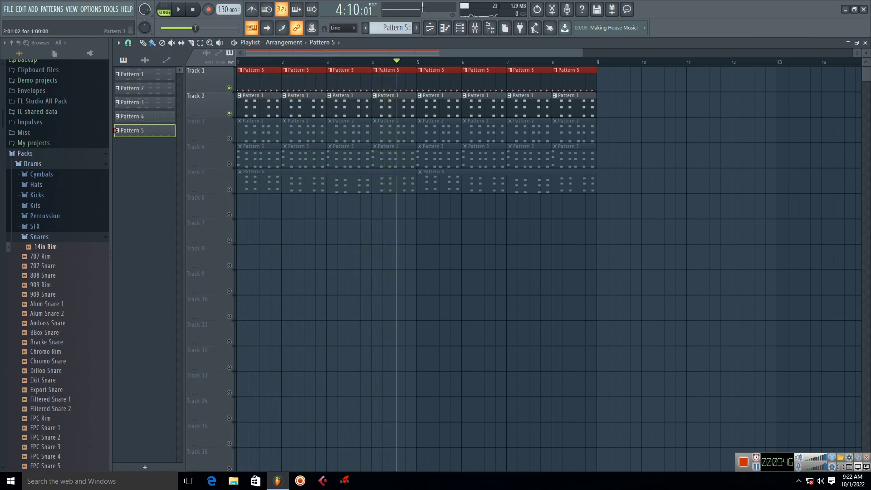
Step: Mute Track 2, enable Track 3 alongside Track 1, and play a few bars of the arrangement
left_click(229, 114)
left_click(229, 139)
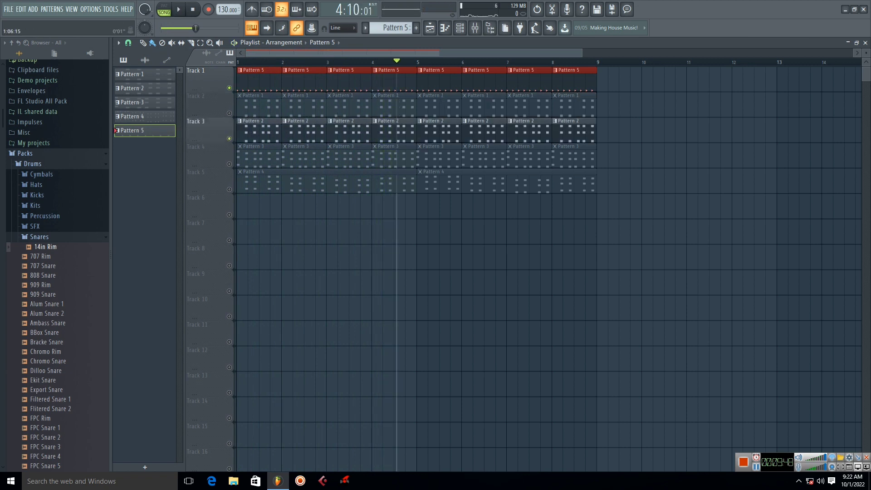
key("space")
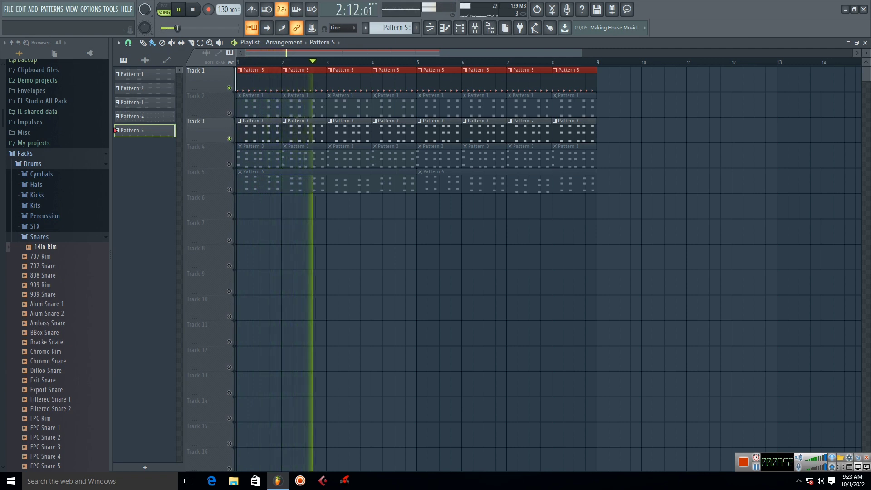
key("space")
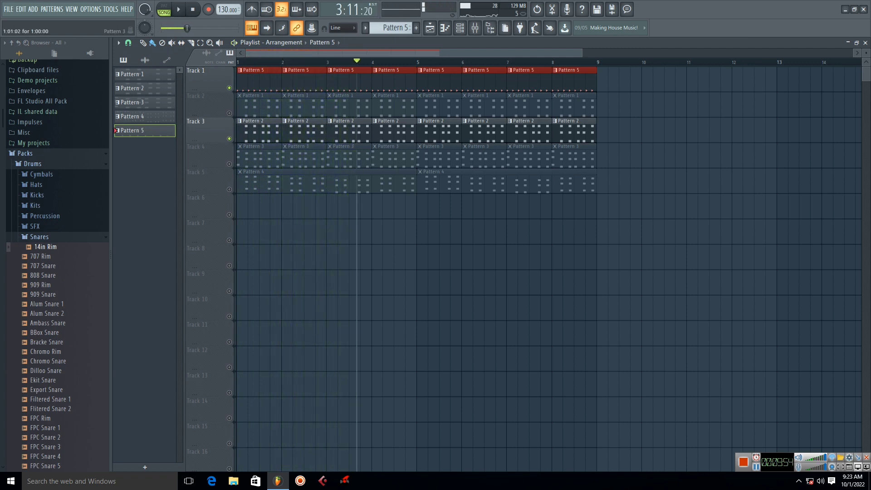
Step: Enable Track 4 in place of Track 3 alongside Track 1 and audition the arrangement
left_click(229, 164)
left_click(229, 139)
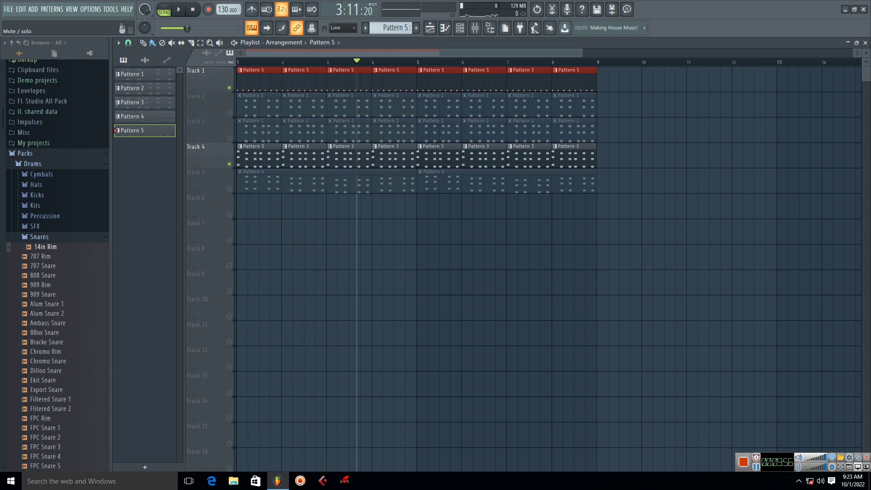
key("space")
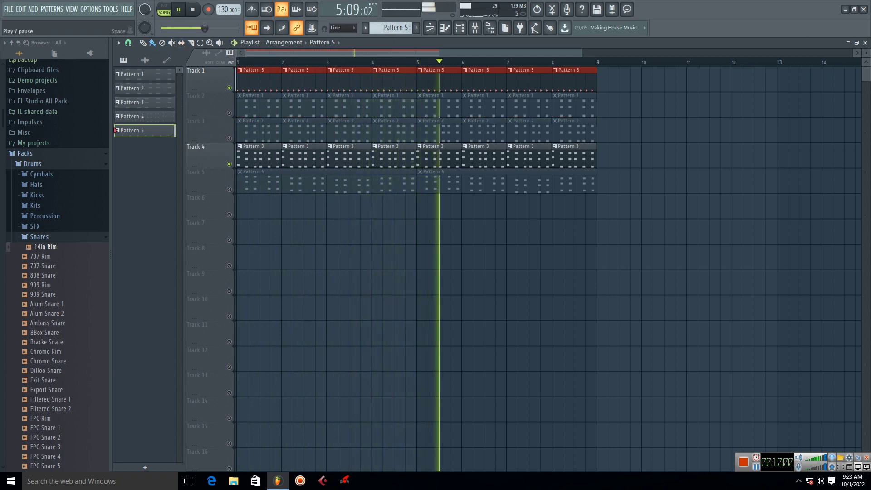
key("space")
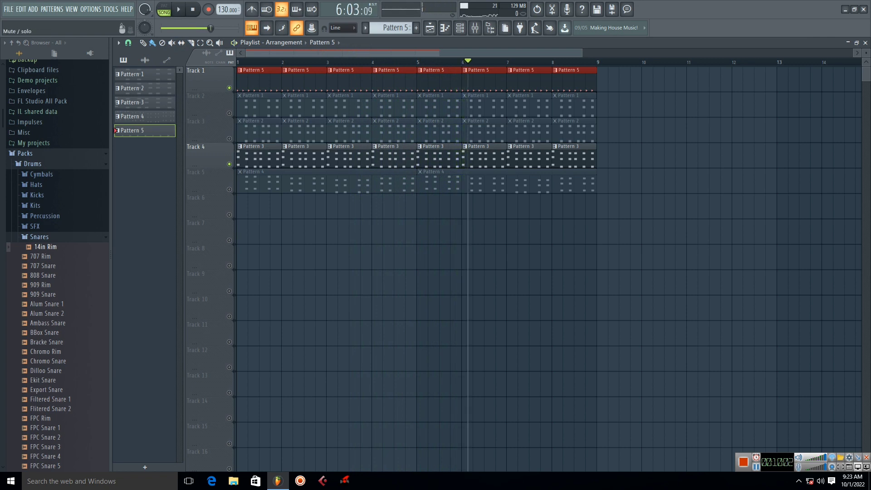
Step: Enable Track 5 in place of Track 4 alongside Track 1 and audition Pattern 4 with the drums
left_click(229, 190)
left_click(229, 164)
key("space")
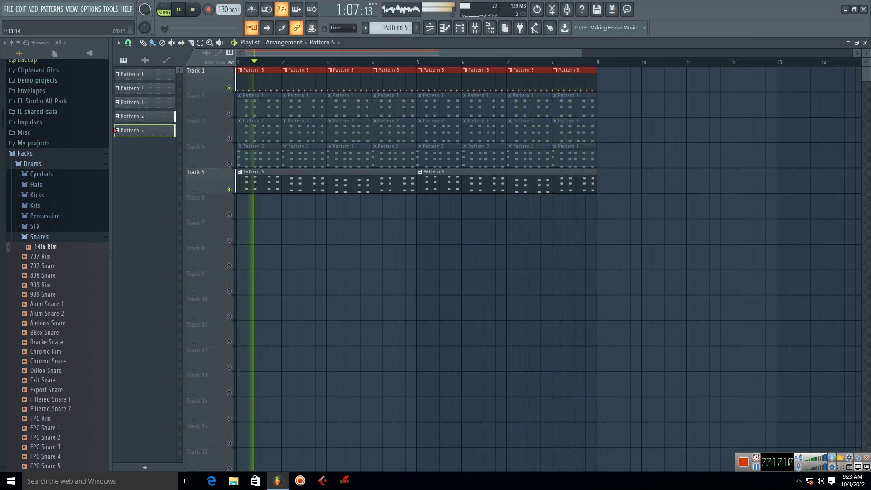
key("space")
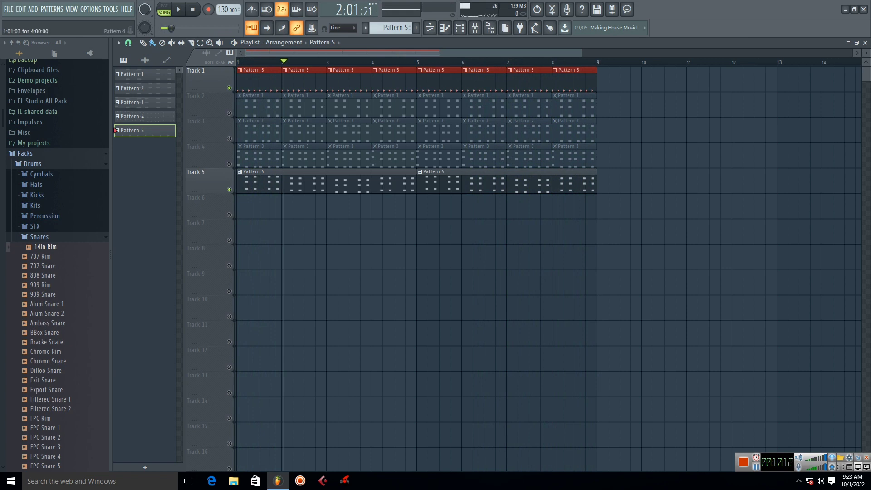
Step: Unmute all playlist tracks and return the playhead to the start of the song
double_click(230, 88)
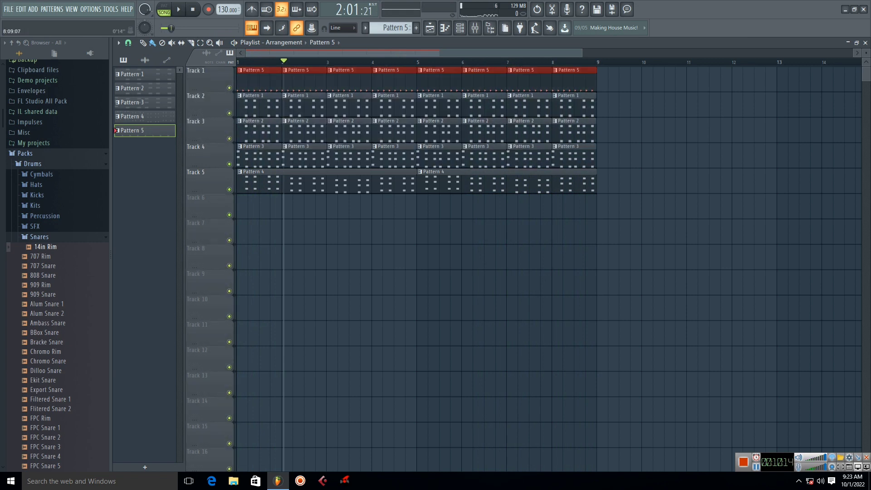
left_click_drag(582, 53, 443, 53)
left_click(238, 62)
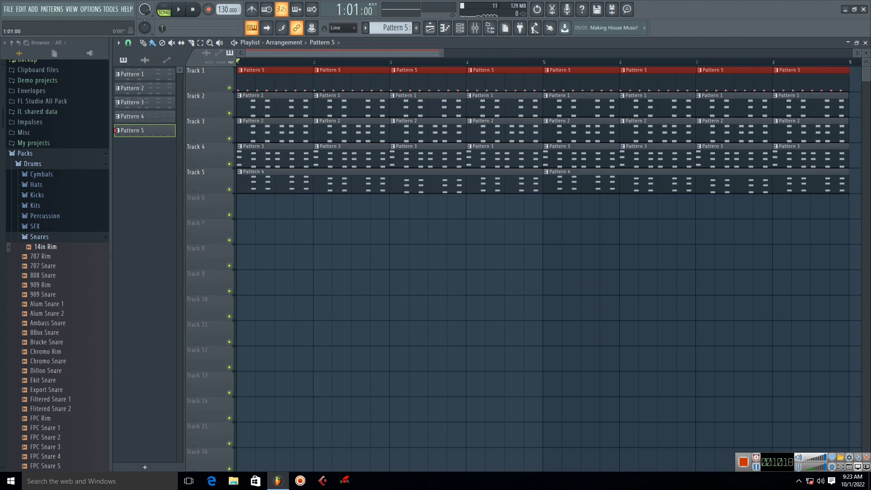
Step: Select Pattern 1, open the channel rack and switch through the patterns to Pattern 3
left_click(144, 74)
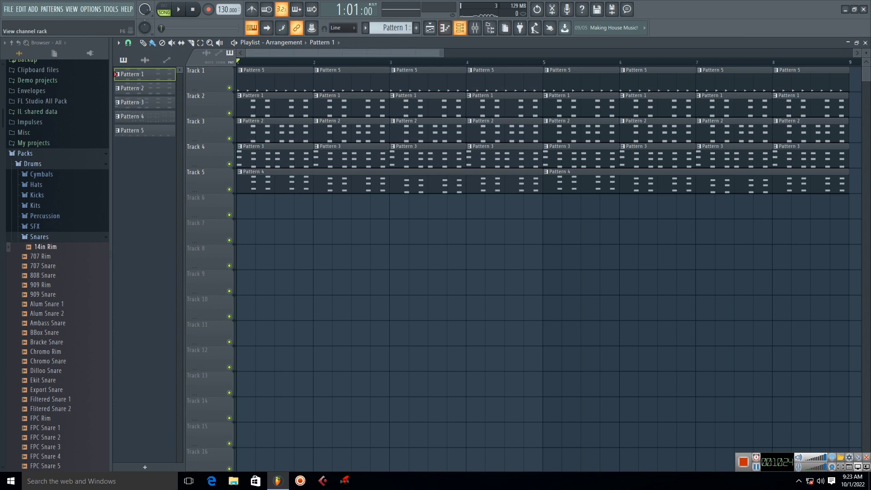
left_click(460, 27)
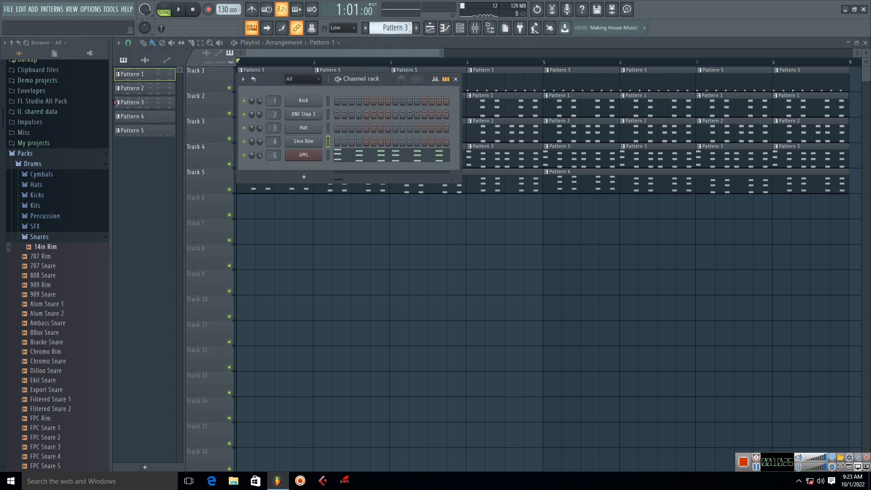